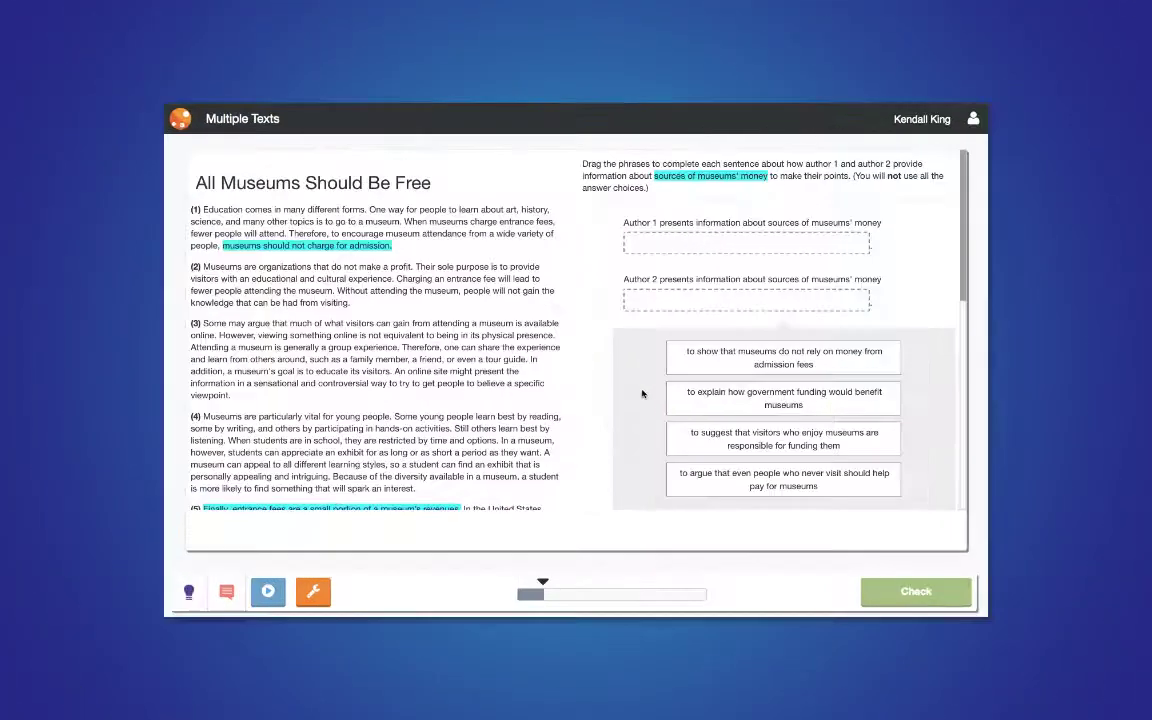
# Place the visitors-fund-museums phrase under Author 2 and the admission-fees phrase under Author 1, then check
pyautogui.moveTo(694, 430); pyautogui.dragTo(651, 294)
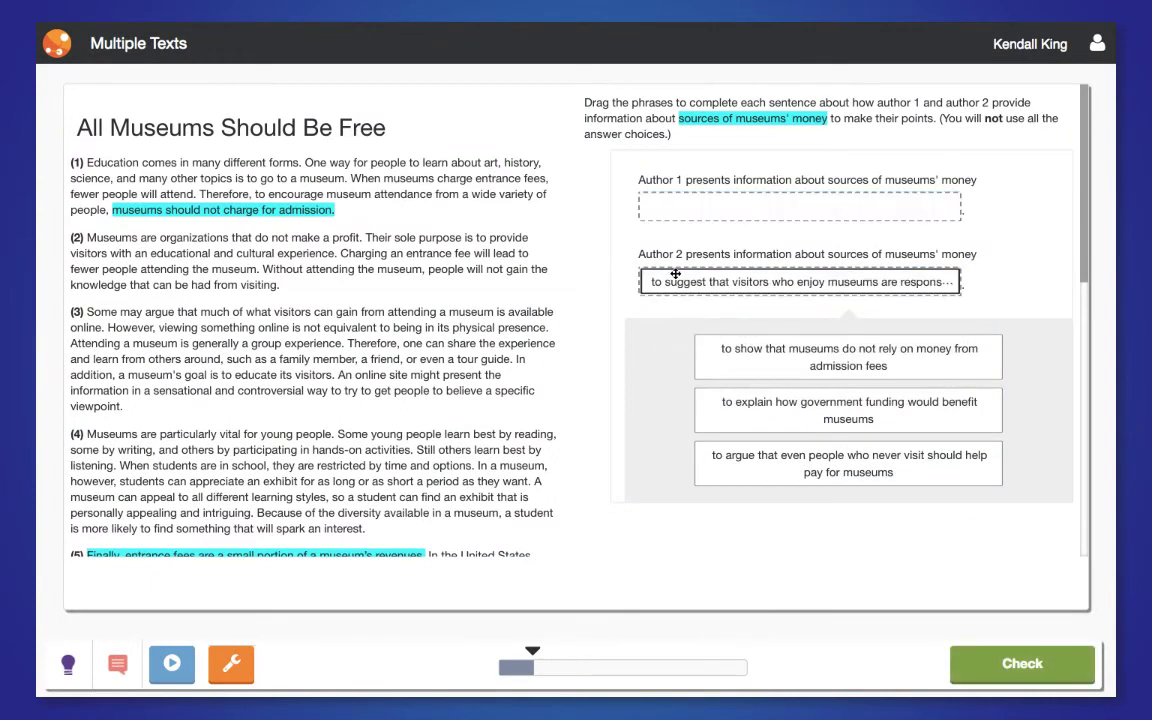
pyautogui.moveTo(770, 356); pyautogui.dragTo(661, 208)
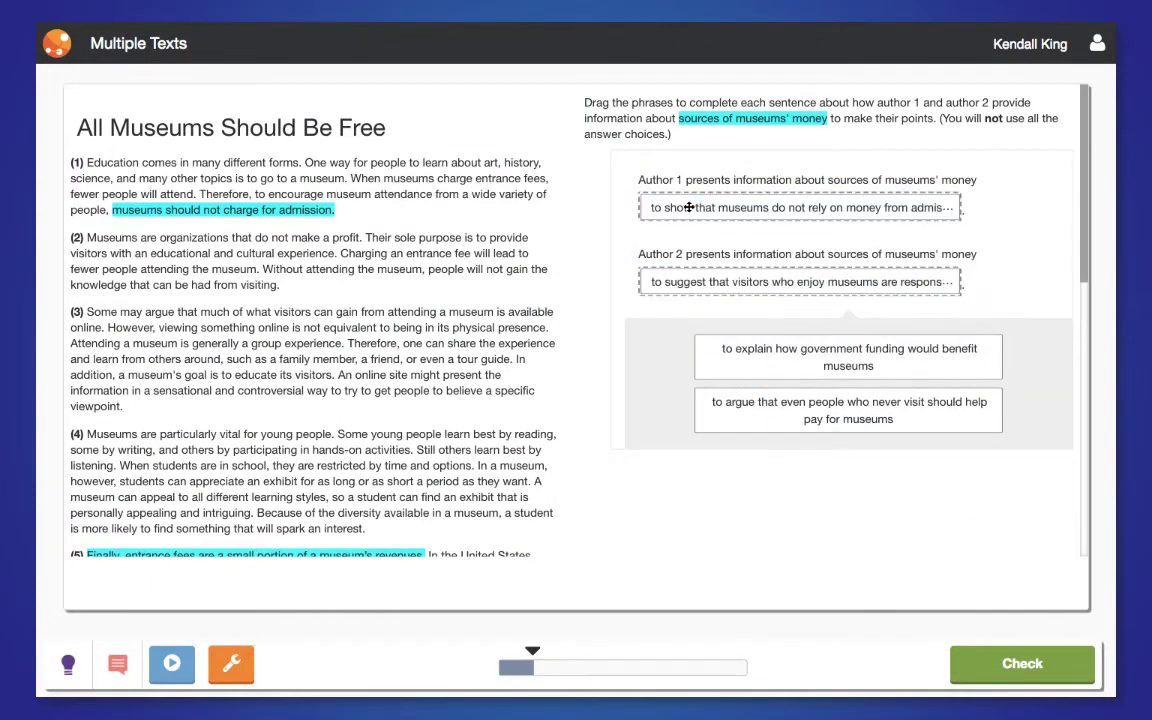
pyautogui.click(1030, 666)
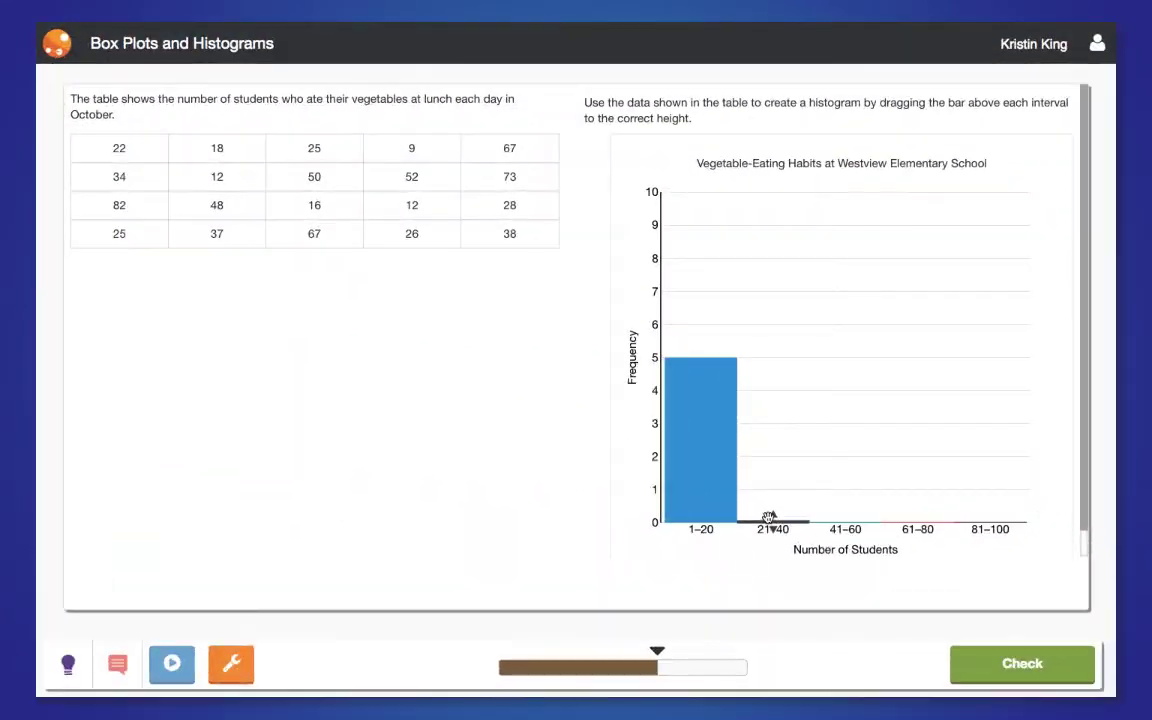
# Set the histogram bars to frequencies 7, 3, 3 and 1 for 21–100, then check it
pyautogui.moveTo(768, 517); pyautogui.dragTo(771, 291)
pyautogui.moveTo(846, 518); pyautogui.dragTo(846, 424)
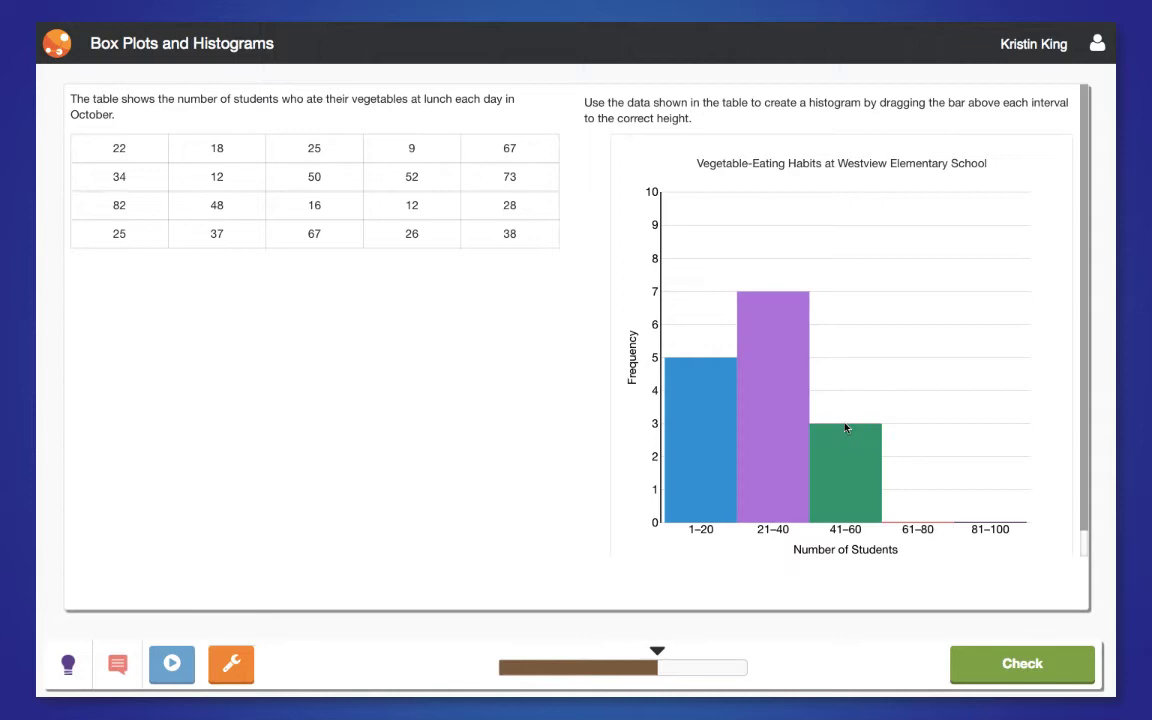
pyautogui.moveTo(917, 518); pyautogui.dragTo(917, 424)
pyautogui.moveTo(985, 517); pyautogui.dragTo(985, 490)
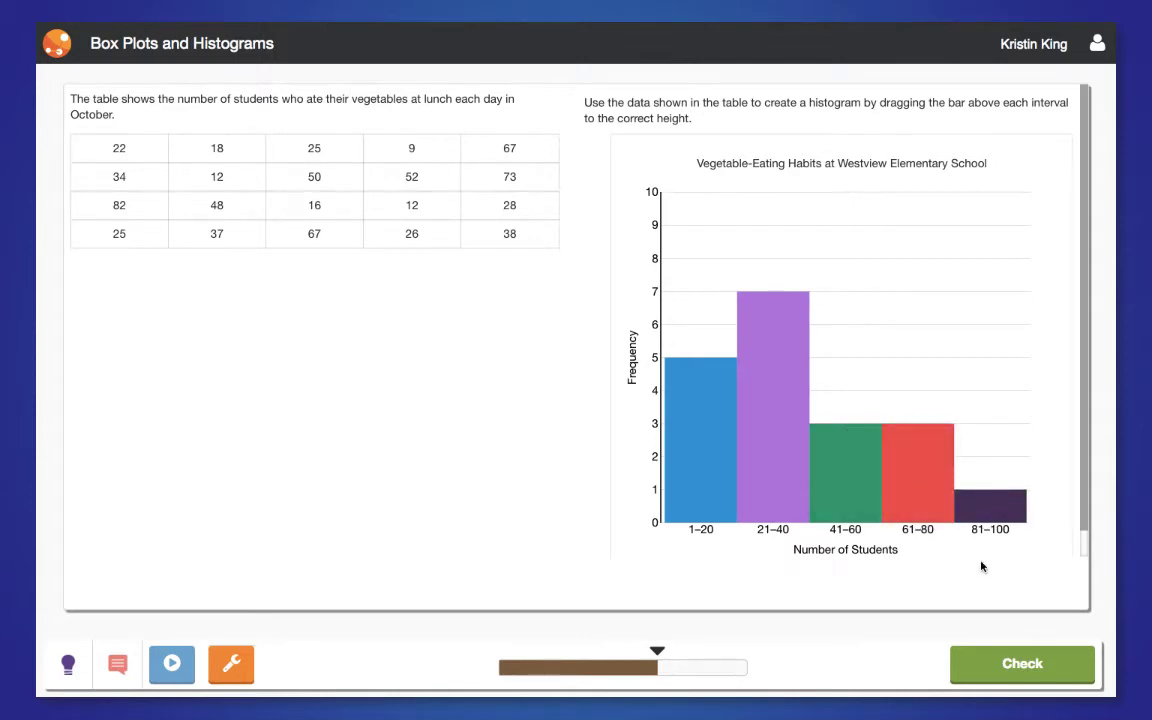
pyautogui.click(978, 664)
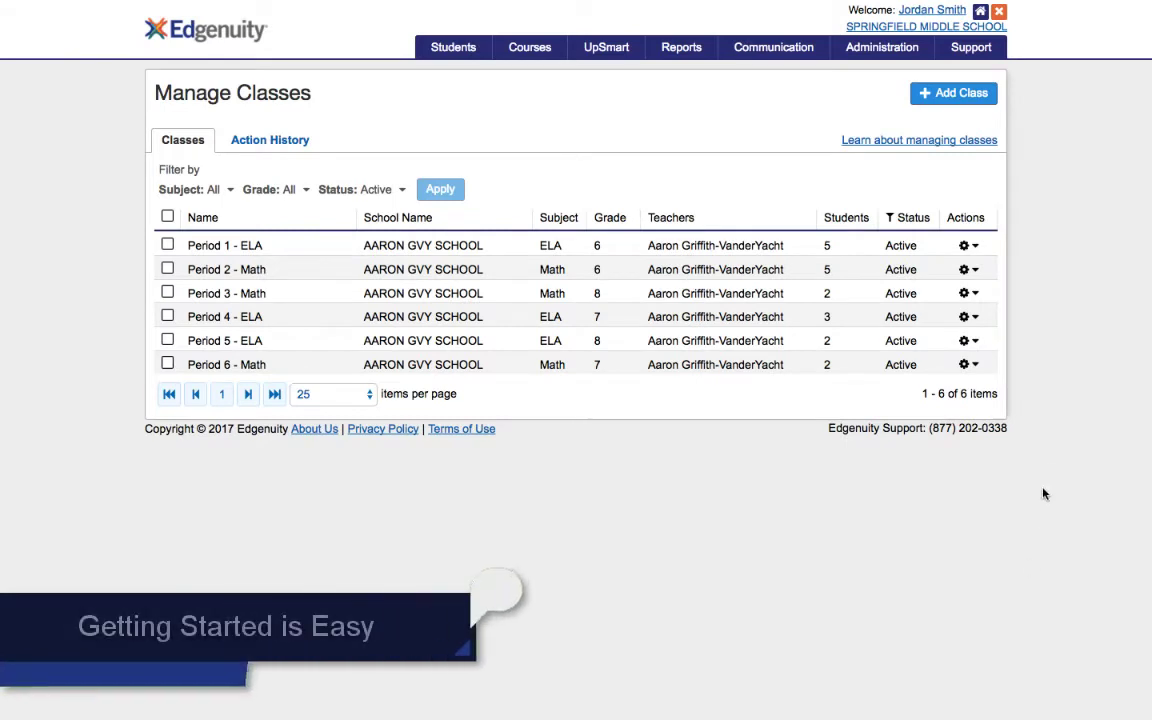
# From Period 2 - Math's topics, select Fraction Division and open its Update Availability dialog
pyautogui.click(966, 270)
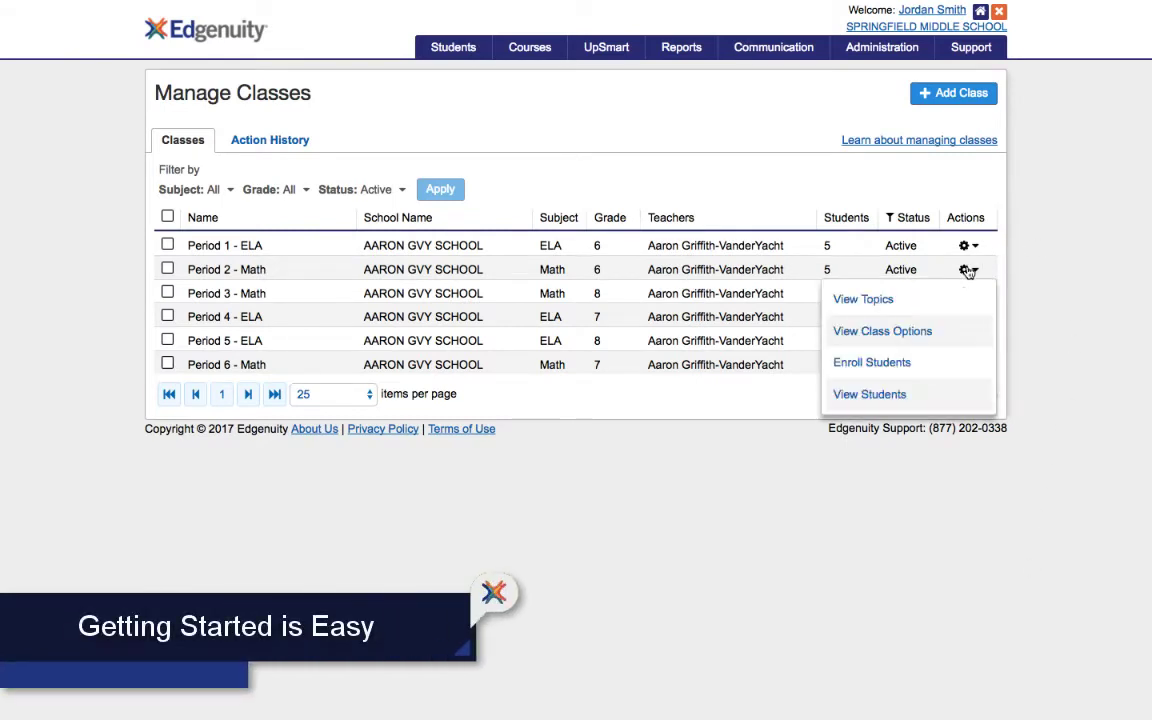
pyautogui.click(880, 300)
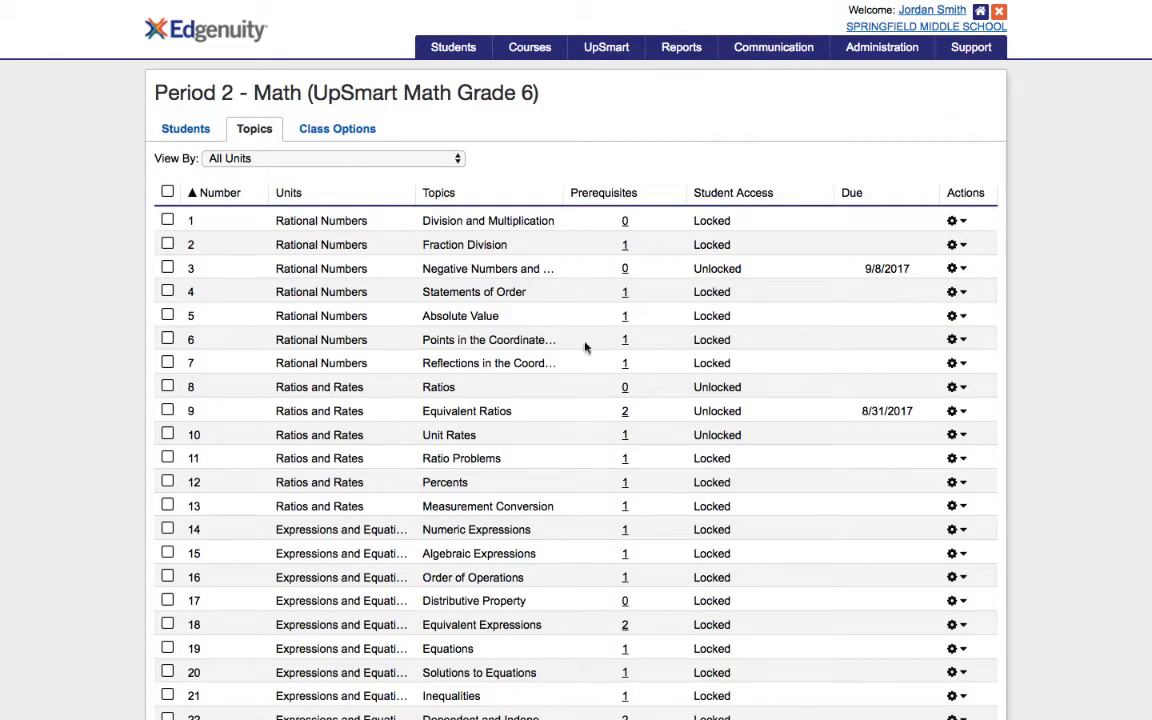
pyautogui.click(167, 245)
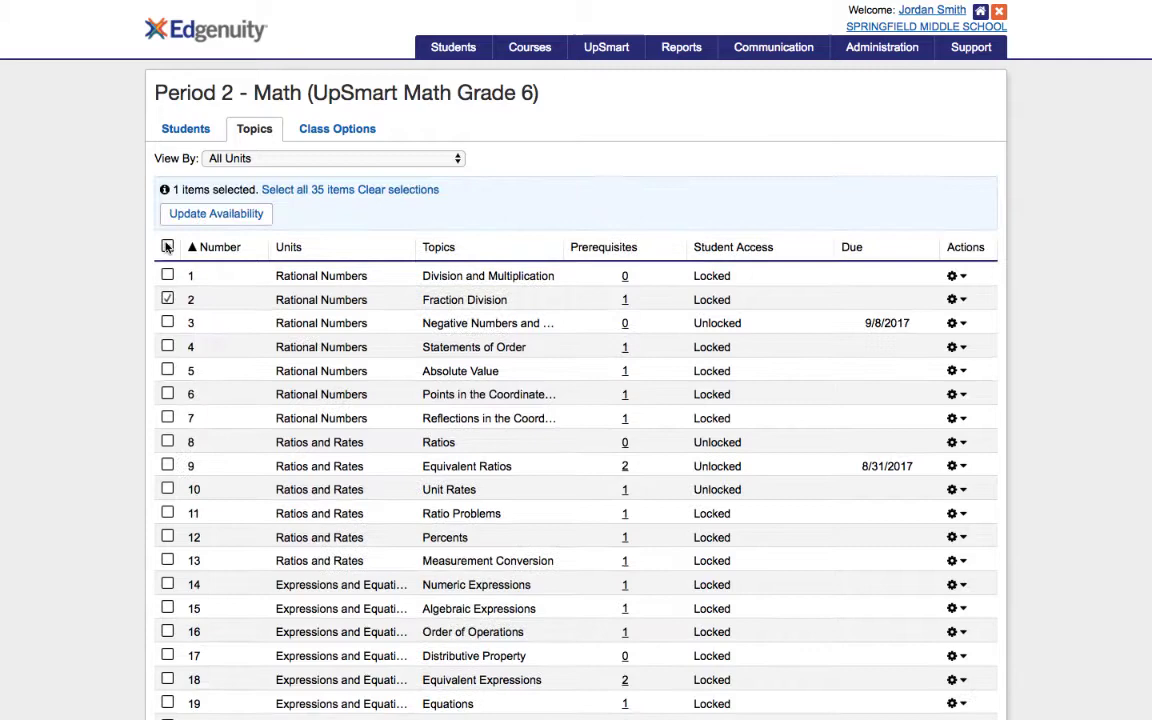
pyautogui.click(251, 215)
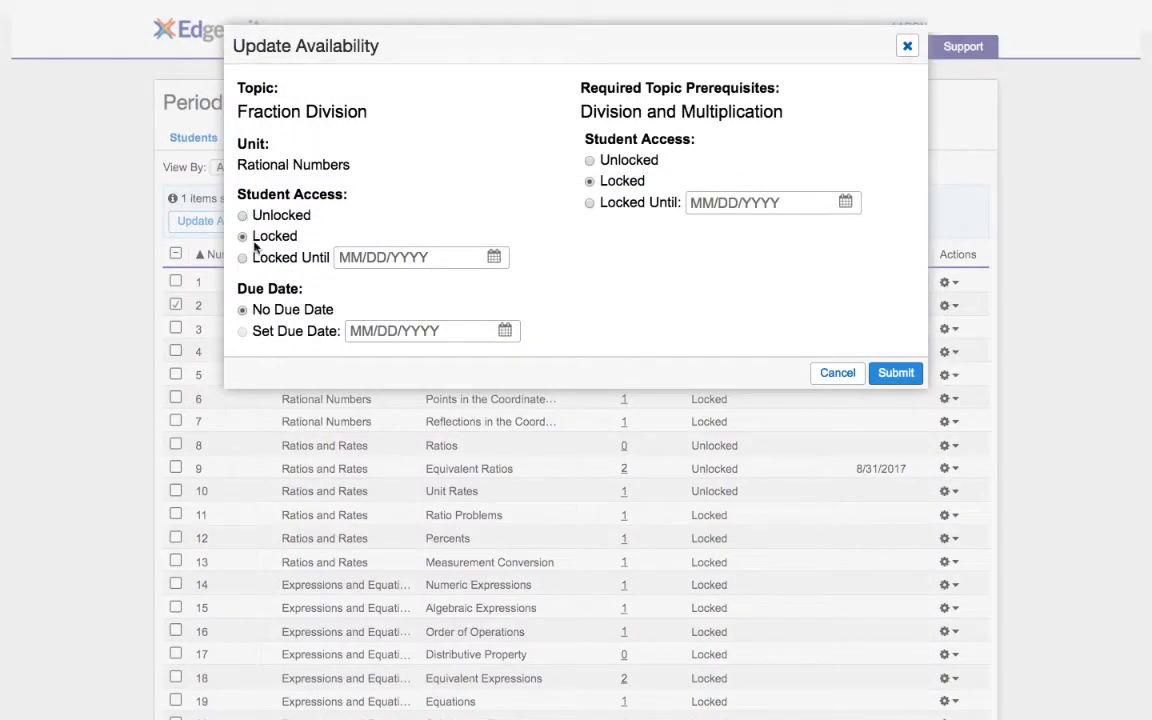
# Lock Fraction Division until 09/06/2017, due 09/13/2017, unlock Division and Multiplication, and submit
pyautogui.click(242, 258)
pyautogui.click(497, 259)
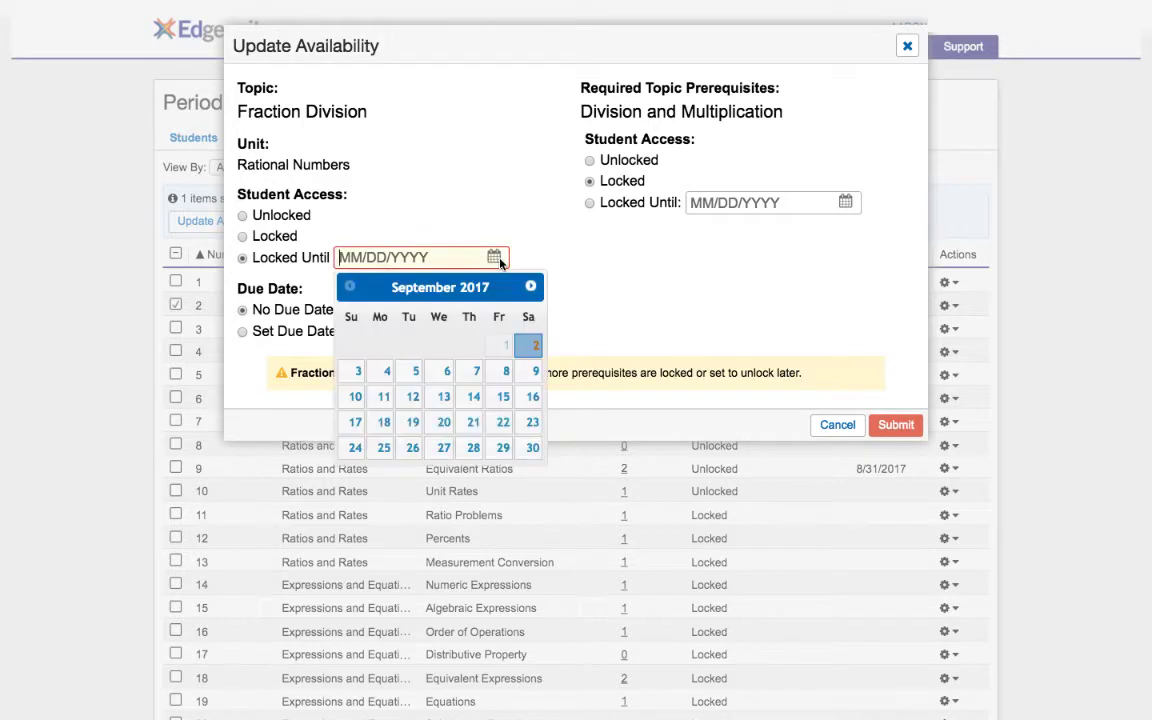
pyautogui.click(443, 372)
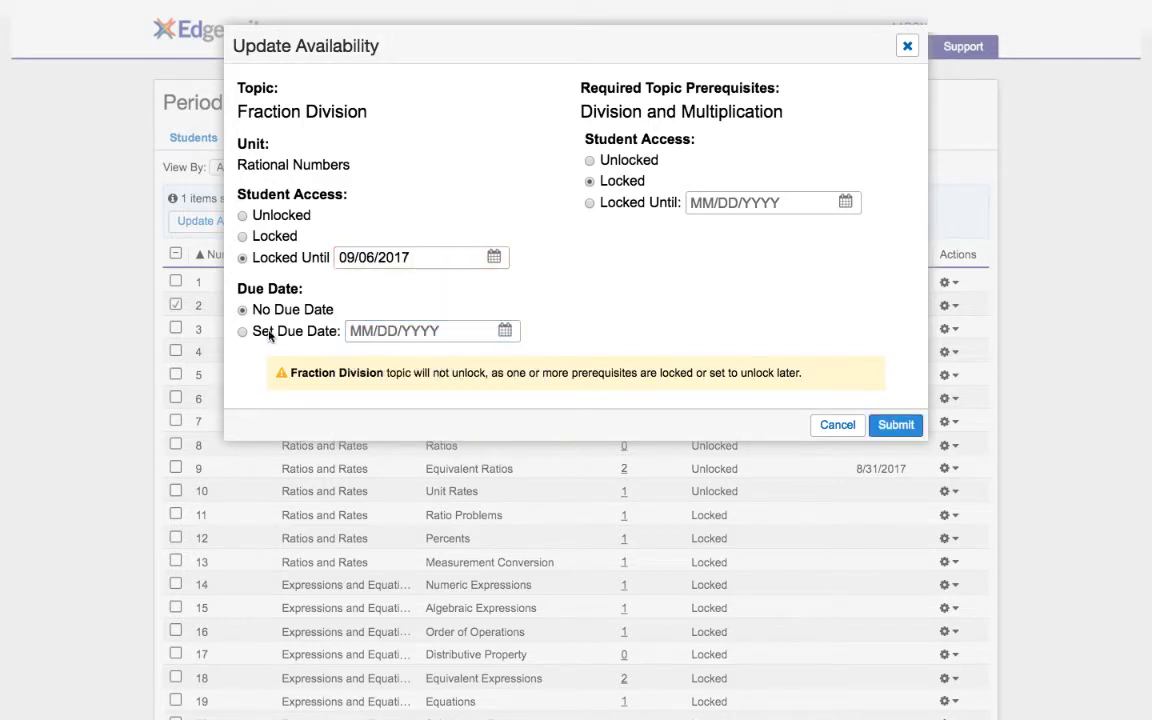
pyautogui.click(300, 335)
pyautogui.click(505, 331)
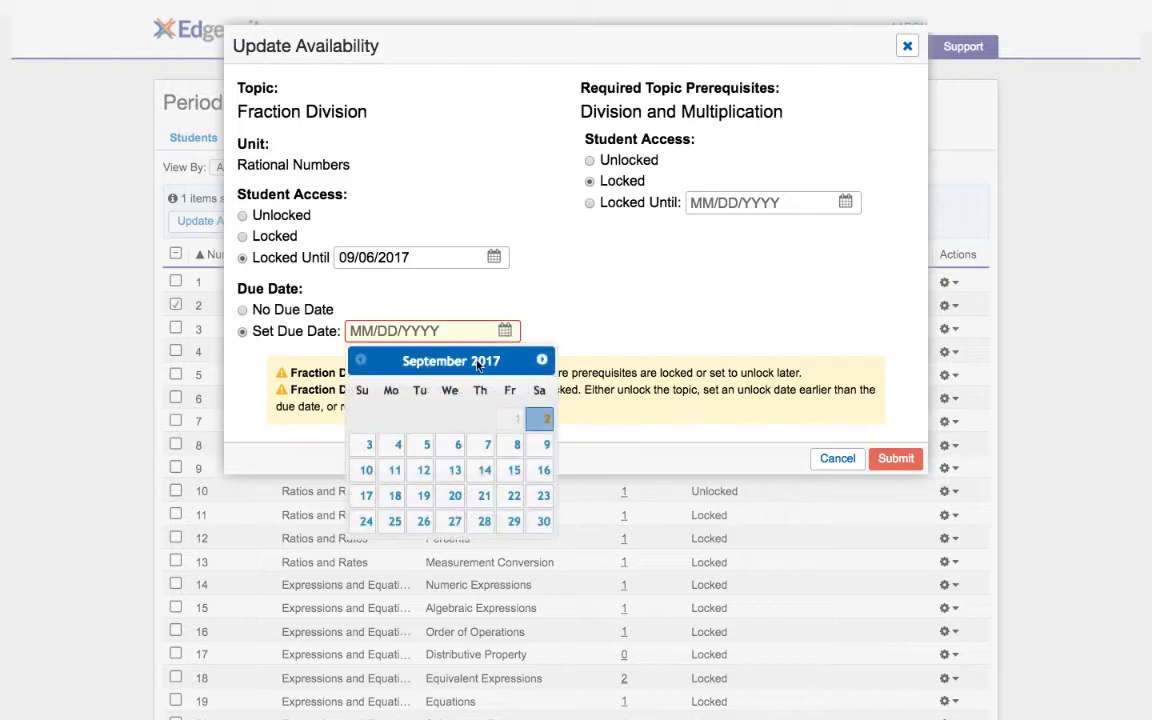
pyautogui.click(455, 470)
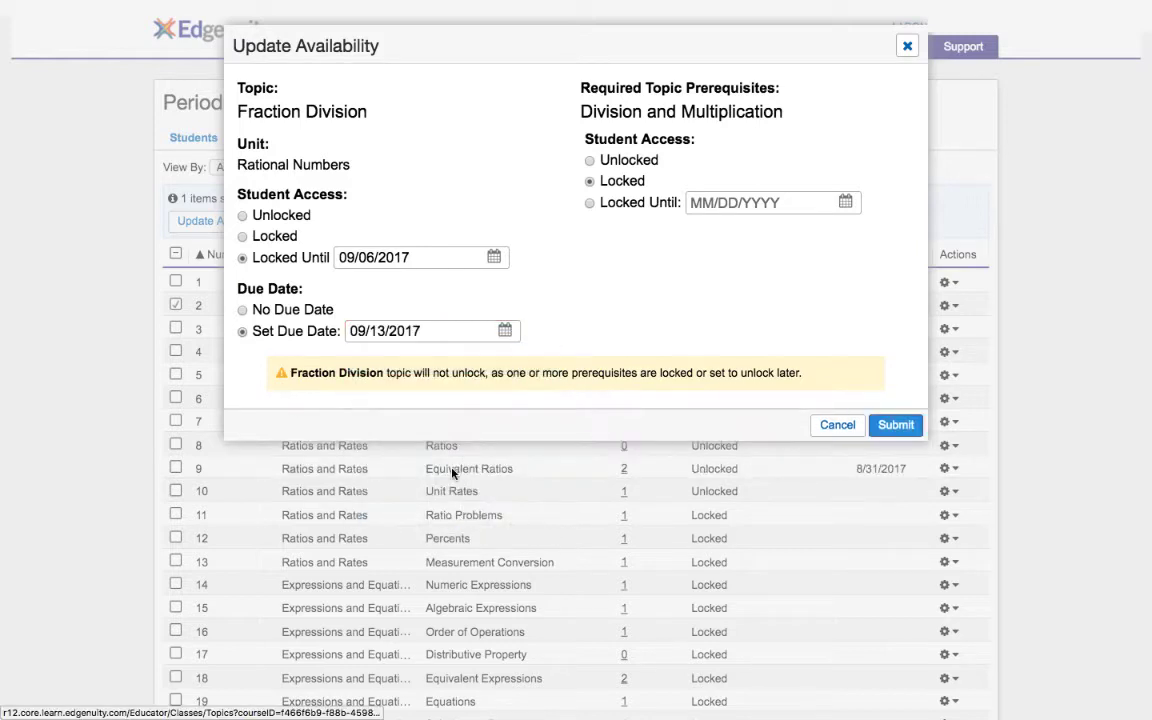
pyautogui.click(589, 161)
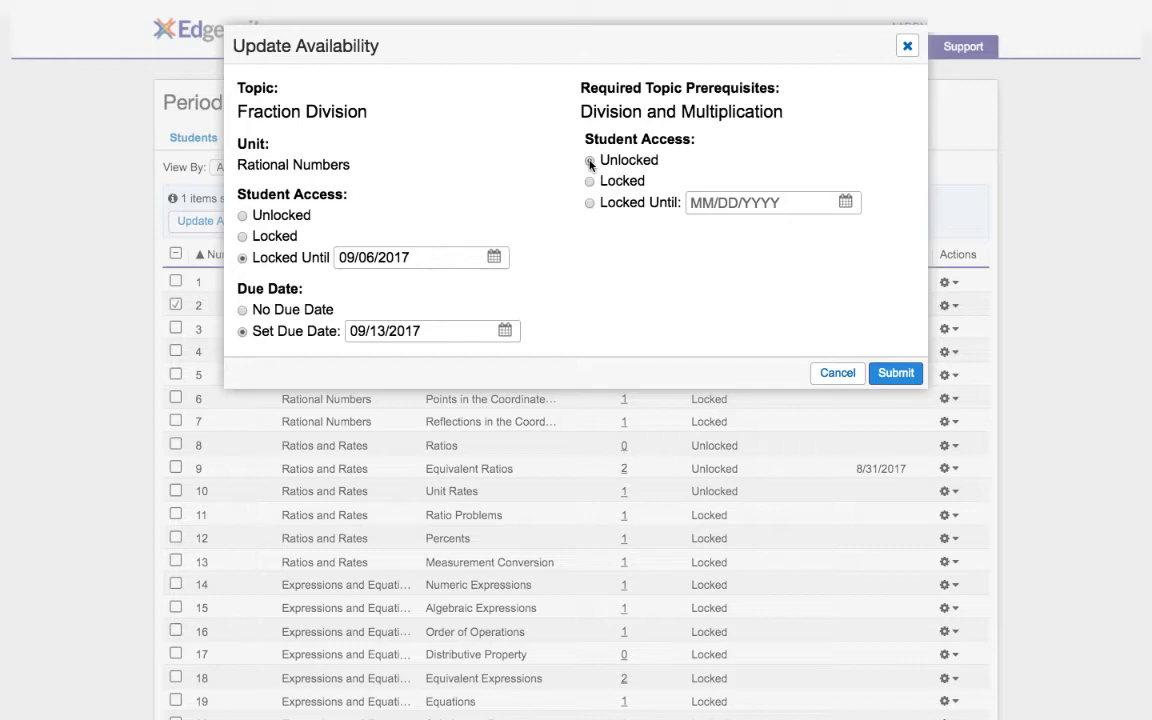
pyautogui.click(895, 373)
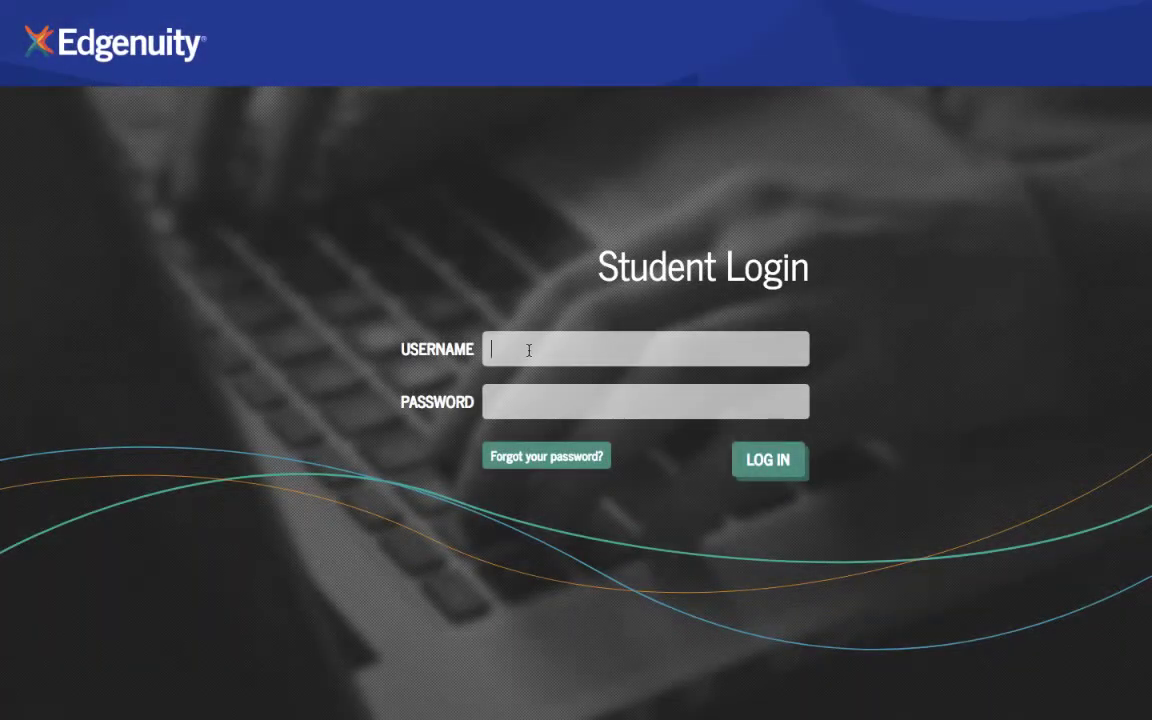
# Log in with the student's credentials, skip the three onboarding tips, and open the Geometry map
pyautogui.click(767, 459)
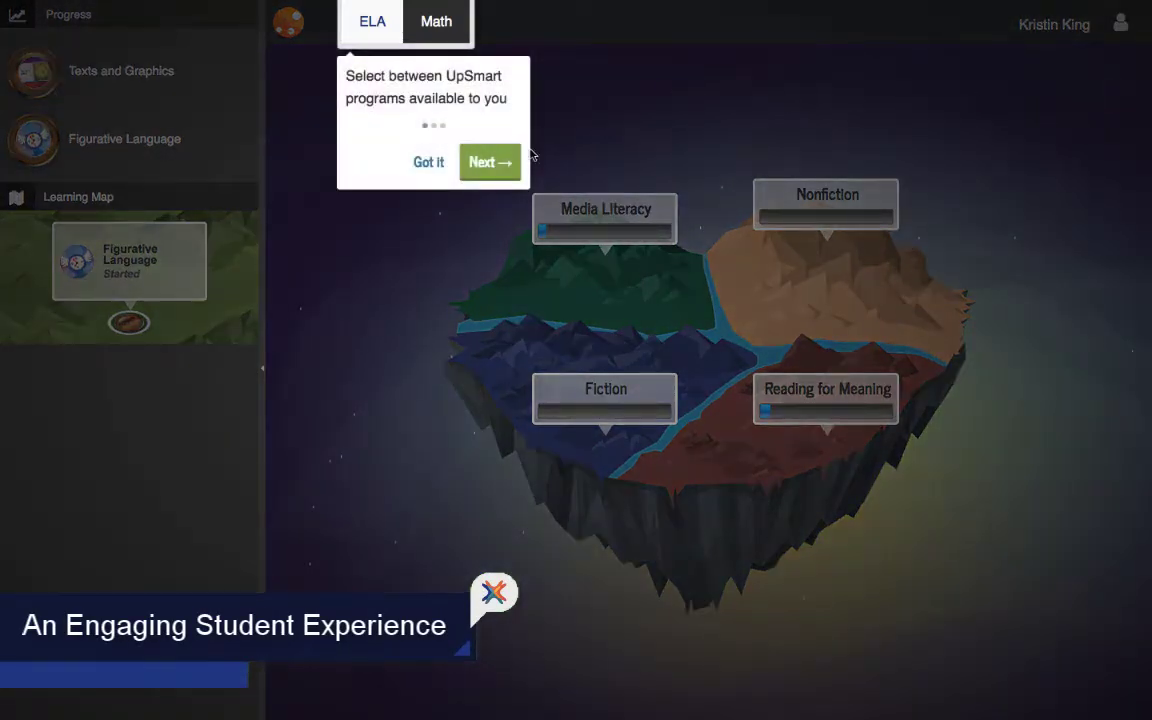
pyautogui.click(510, 164)
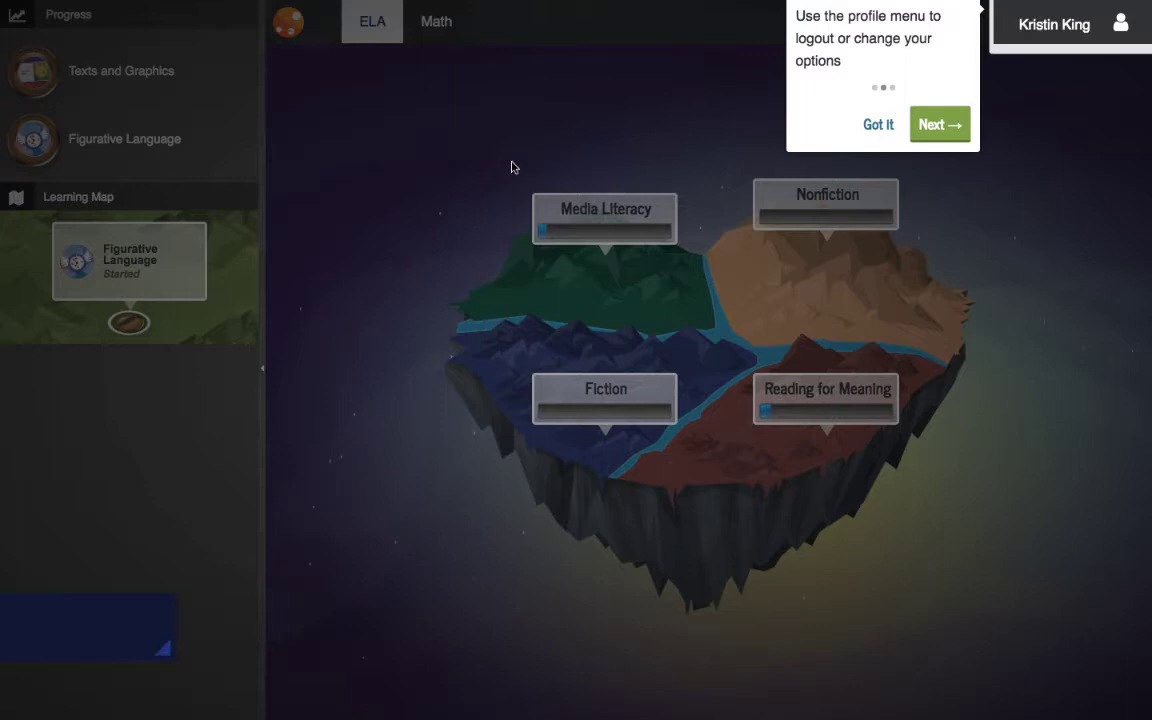
pyautogui.click(943, 124)
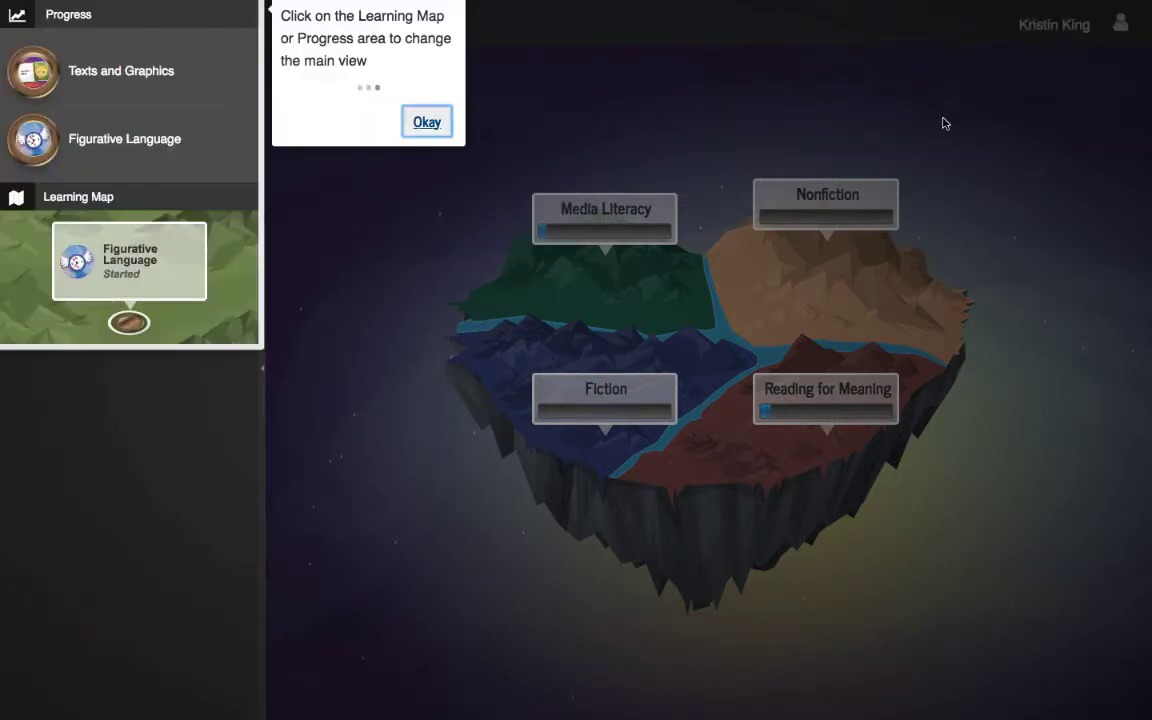
pyautogui.click(427, 122)
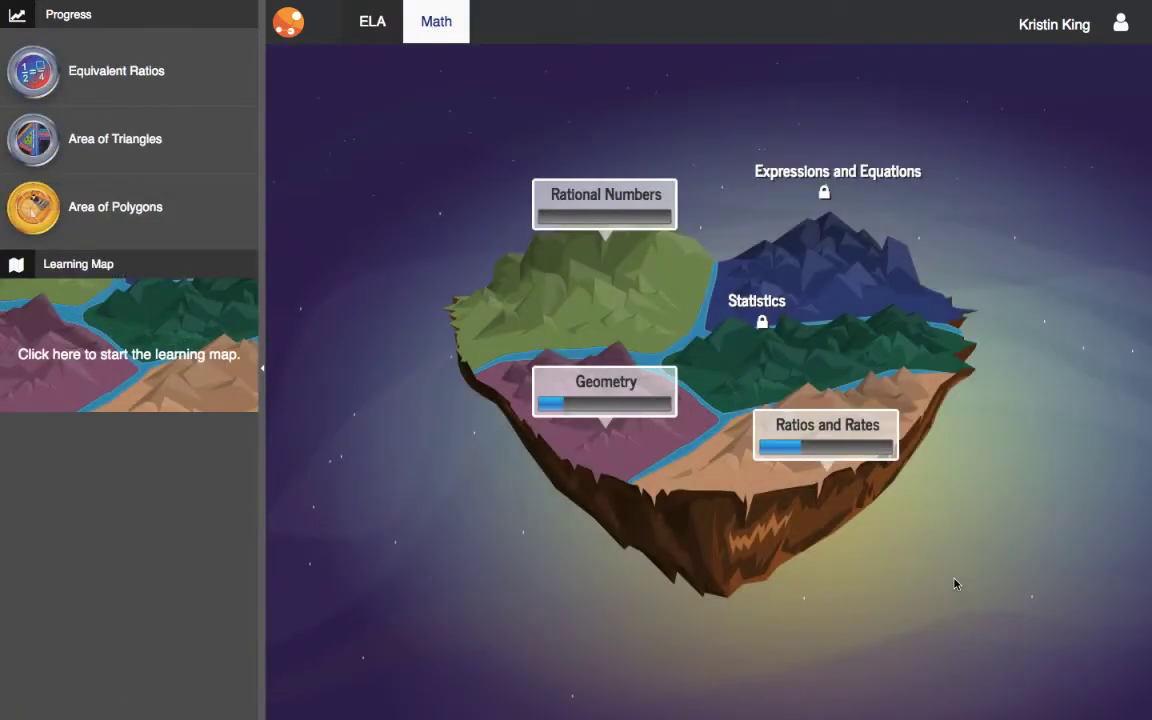
pyautogui.click(600, 396)
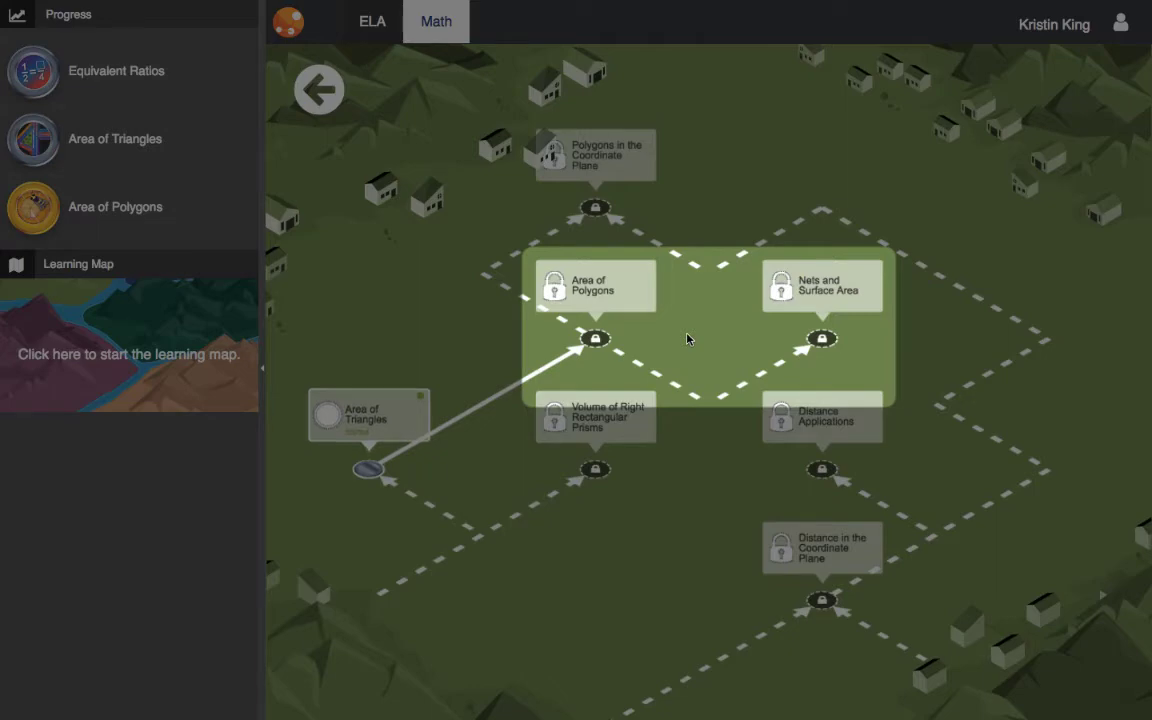
# Clear the map overlay, return to the island overview of units, and show the Progress page
pyautogui.click(687, 339)
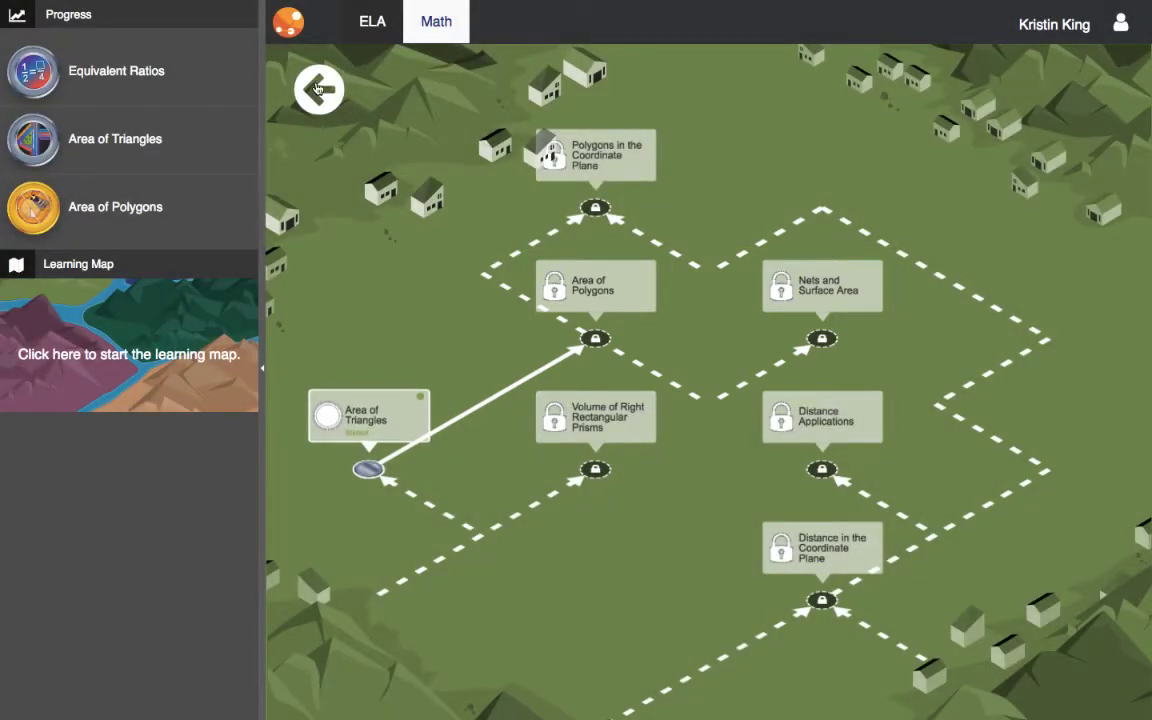
pyautogui.click(318, 88)
pyautogui.click(90, 22)
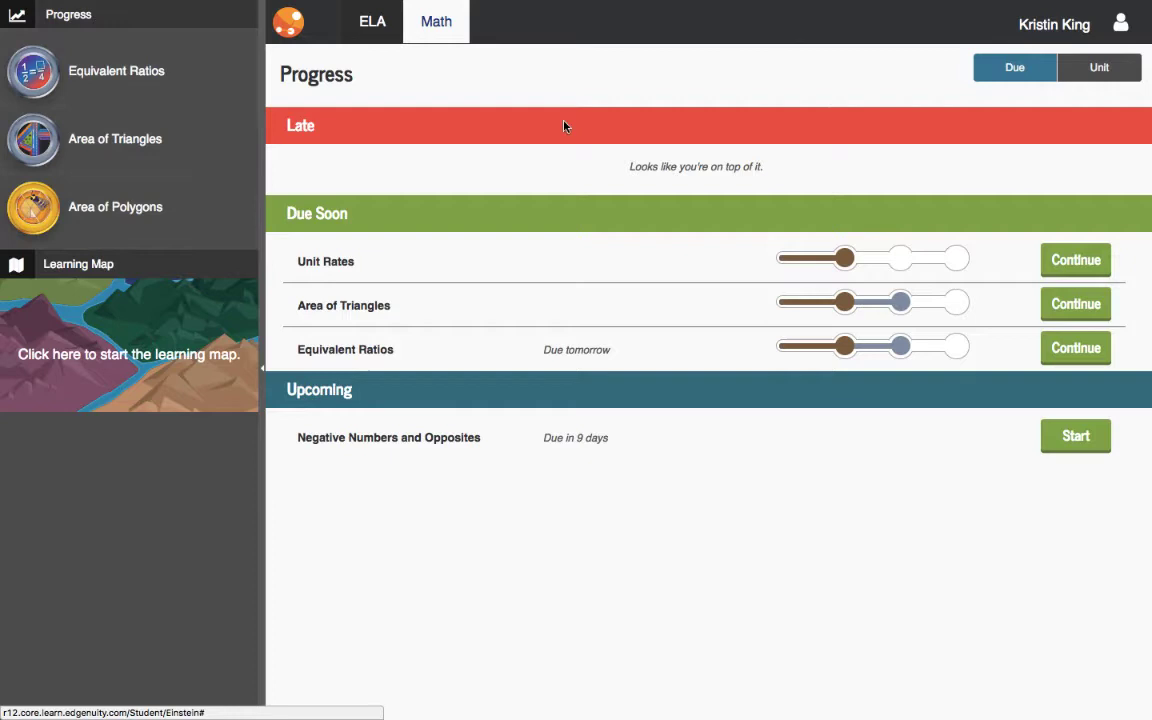
# Browse Ratios and Rates and Geometry progress by unit, then start Negative Numbers and Opposites
pyautogui.click(1101, 81)
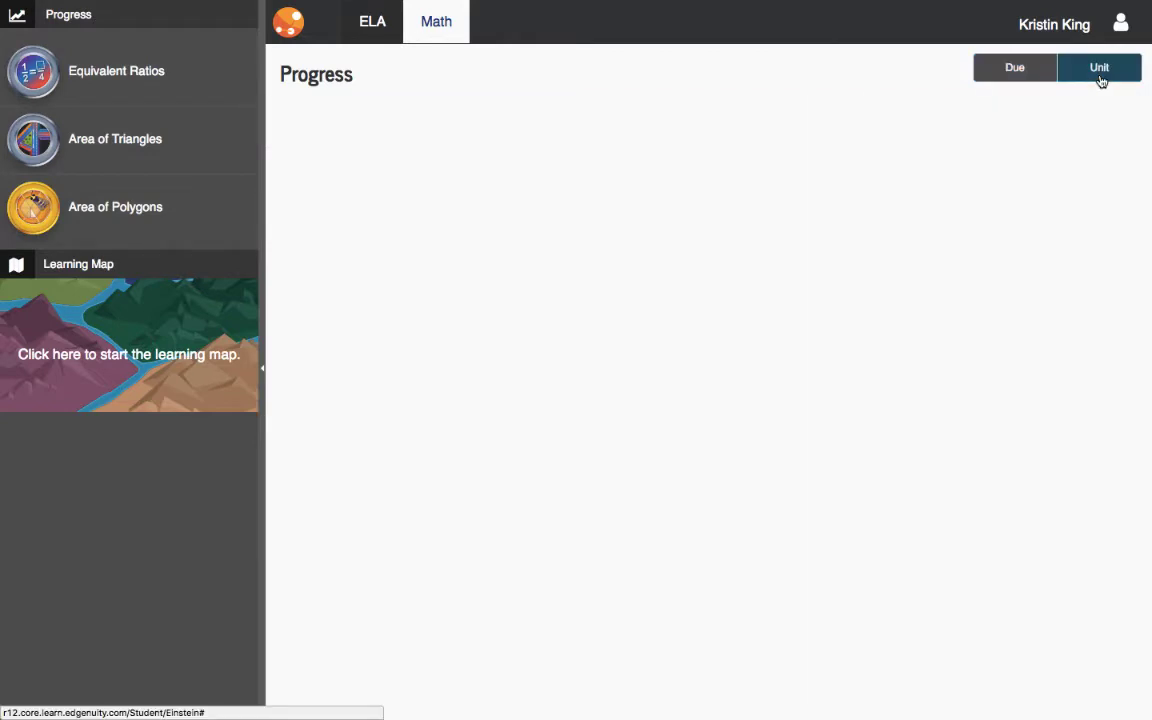
pyautogui.click(553, 137)
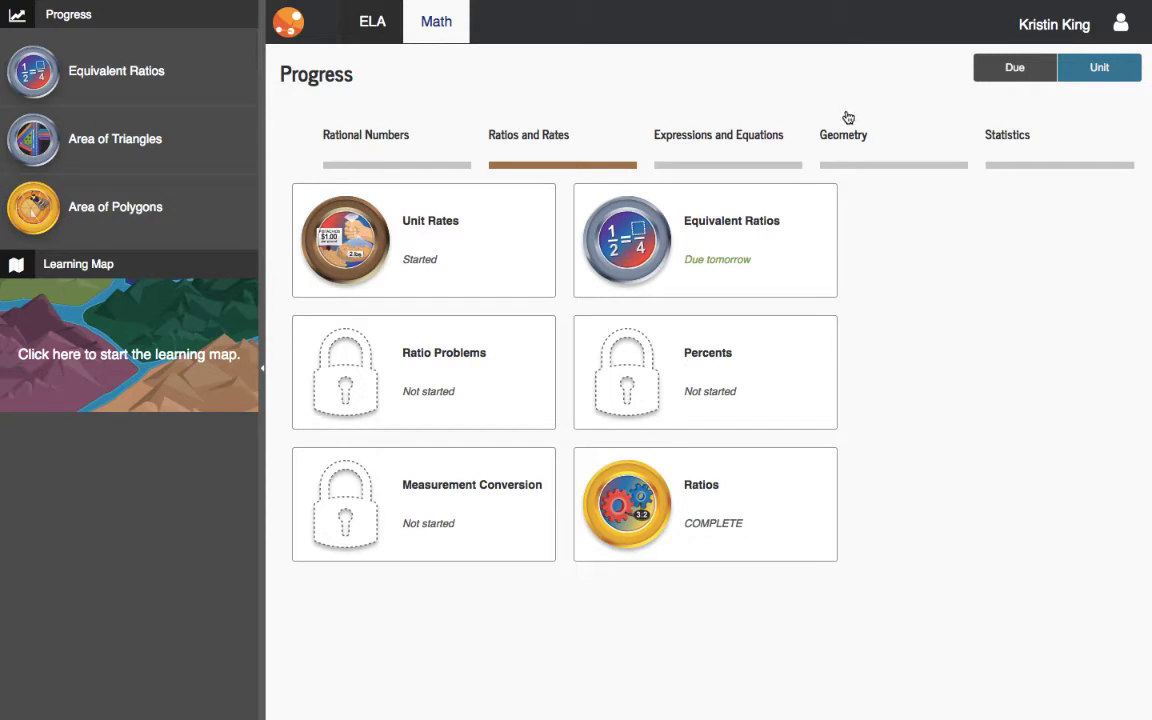
pyautogui.click(856, 140)
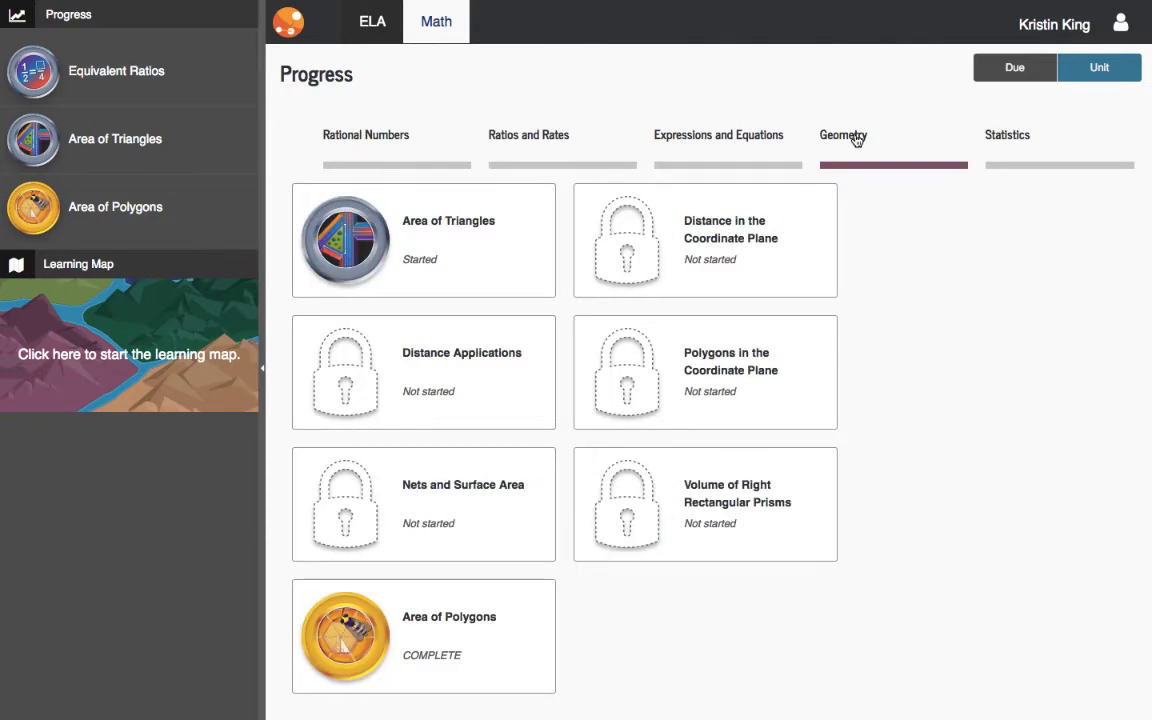
pyautogui.click(1014, 67)
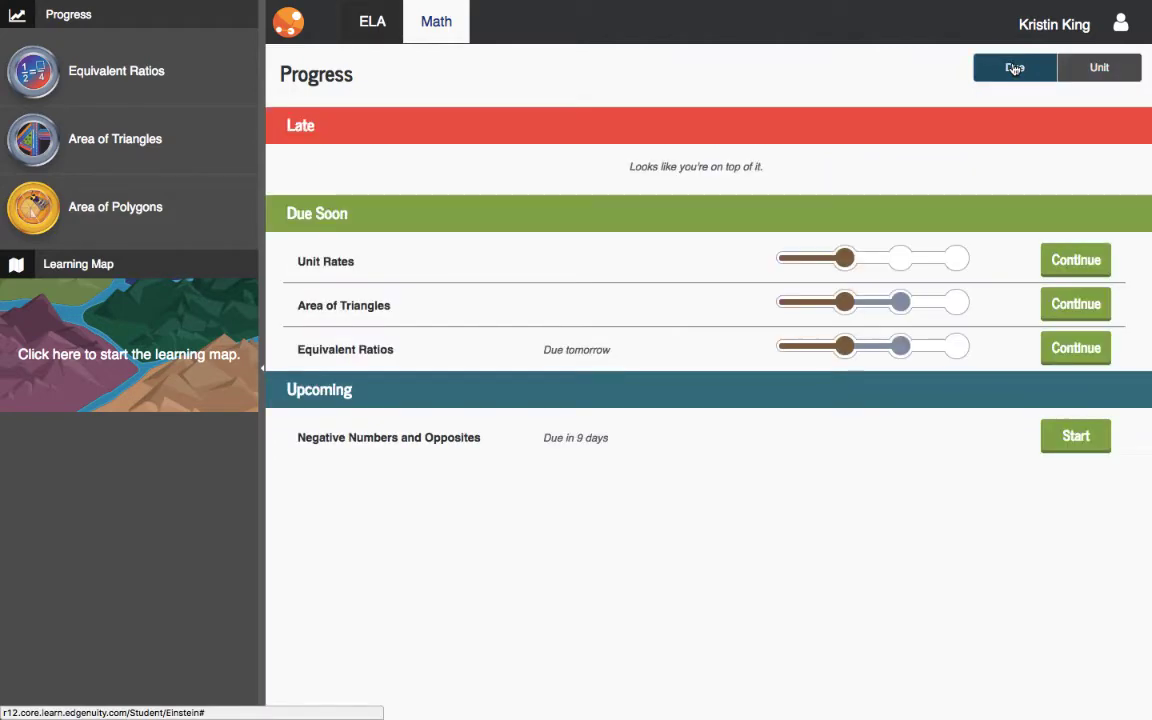
pyautogui.click(1080, 437)
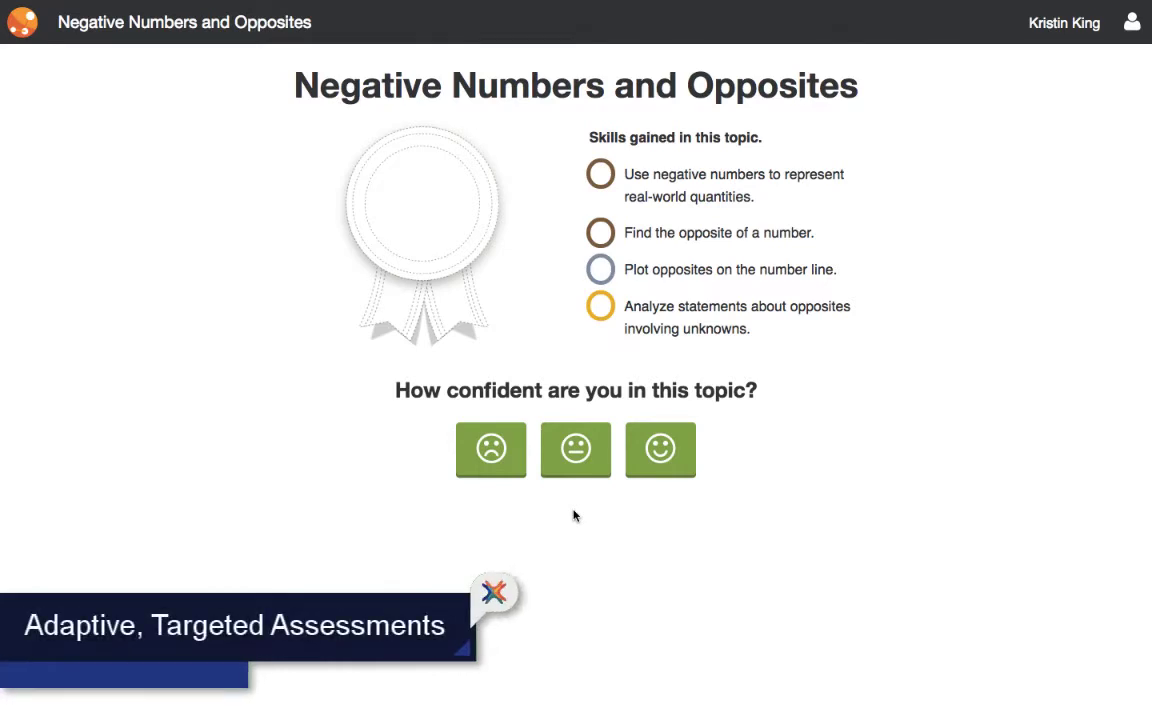
# Choose the neutral middle face as confidence in Negative Numbers and Opposites
pyautogui.click(576, 452)
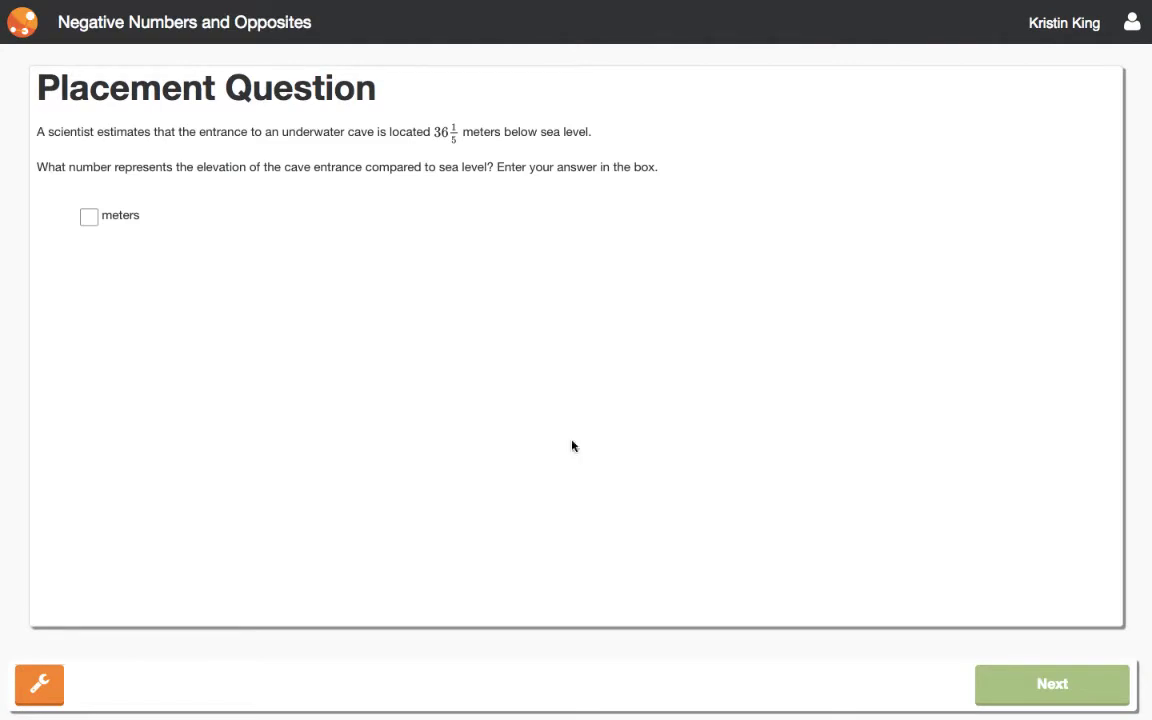
# Enter 36 1/5 as the cave entrance's depth on the keypad and submit it
pyautogui.click(89, 215)
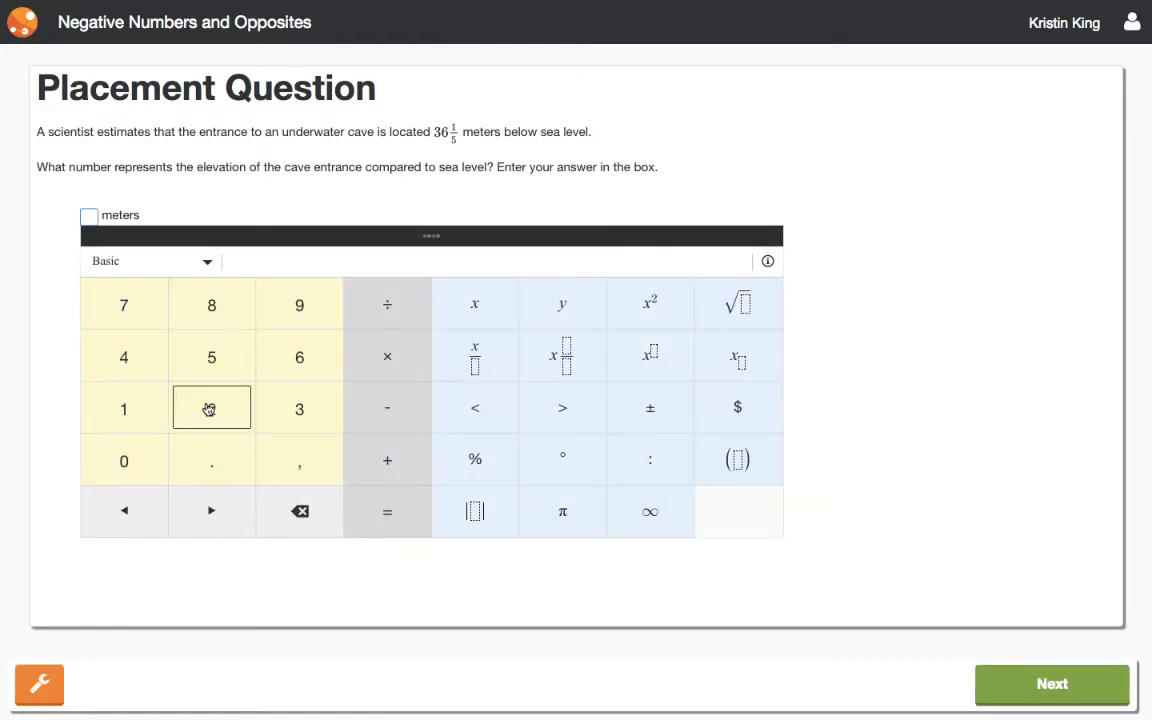
pyautogui.click(303, 407)
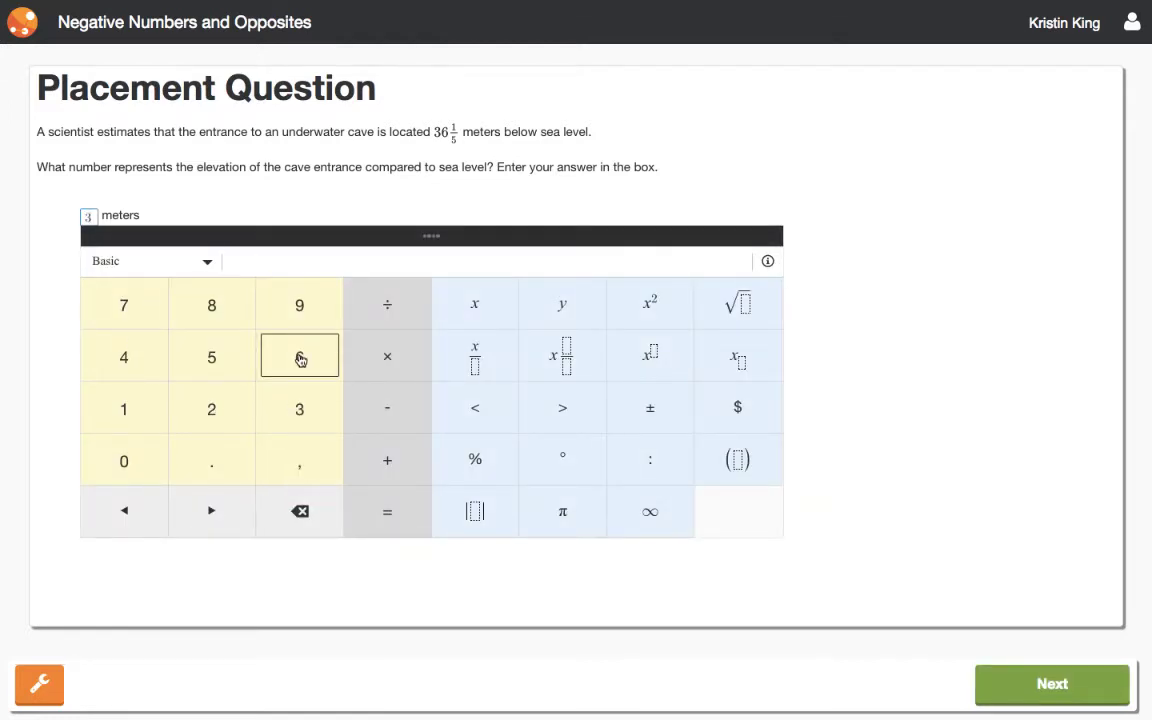
pyautogui.click(301, 360)
pyautogui.click(563, 358)
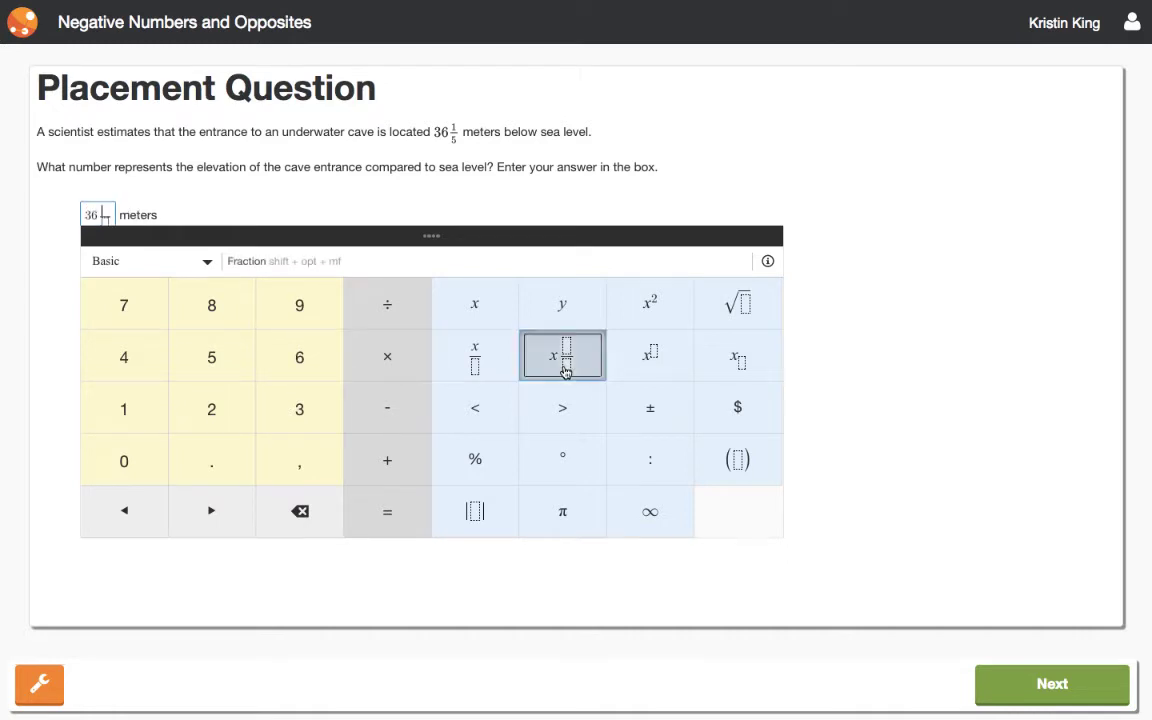
pyautogui.click(127, 411)
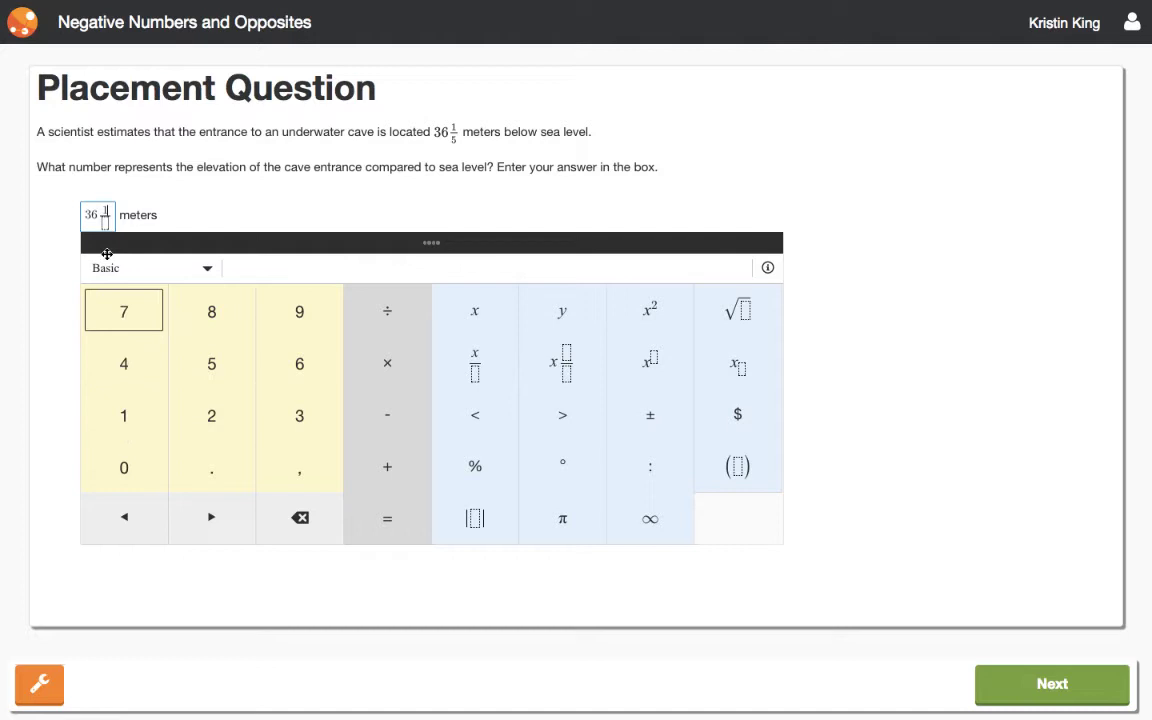
pyautogui.click(104, 222)
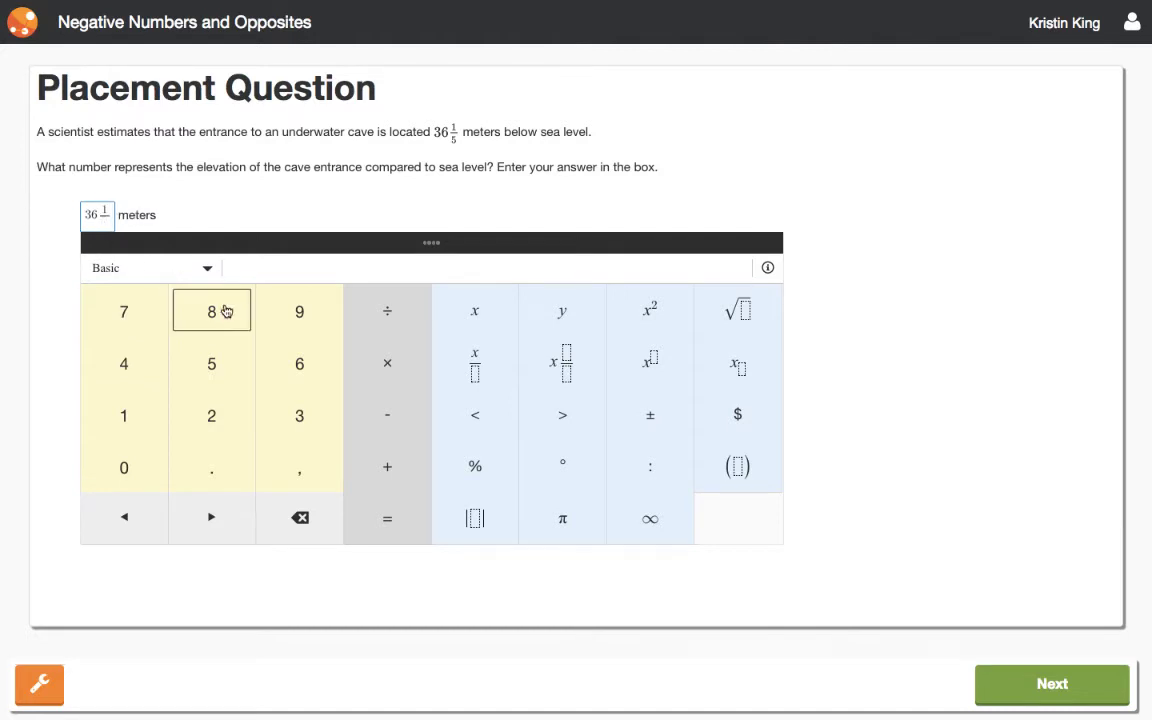
pyautogui.click(219, 352)
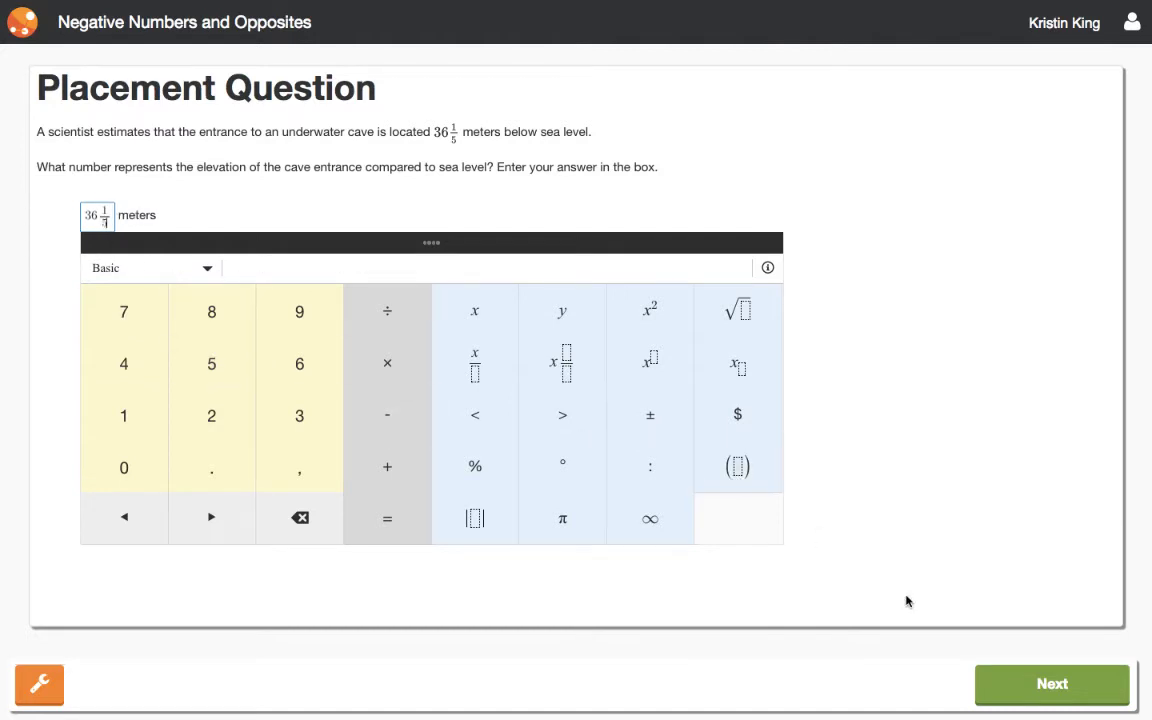
pyautogui.click(1038, 685)
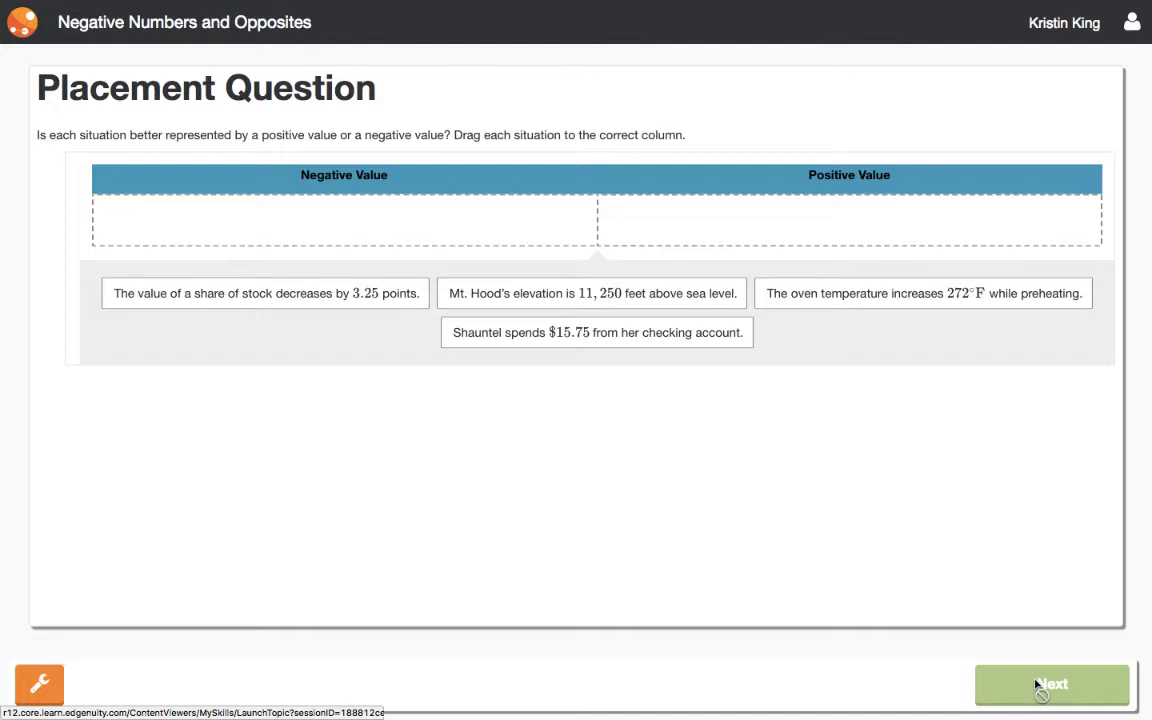
# Put stock decrease, oven temperature and account spending under Negative, Mt. Hood under Positive, and submit
pyautogui.moveTo(383, 290); pyautogui.dragTo(365, 200)
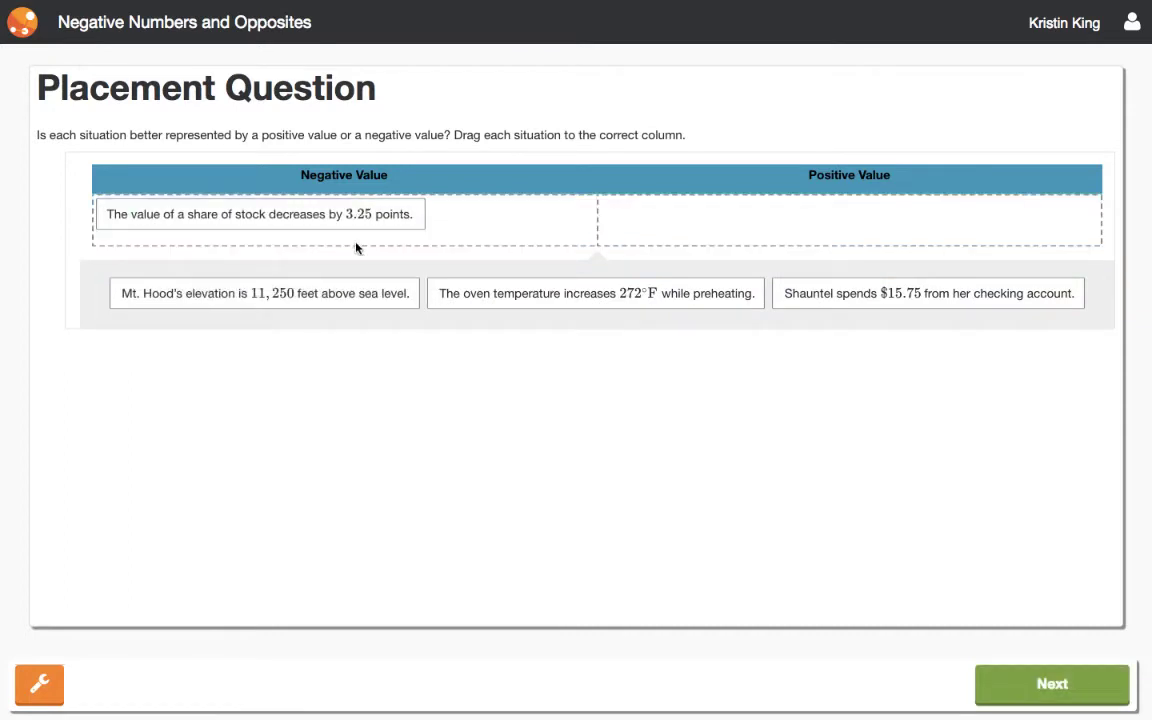
pyautogui.moveTo(345, 291); pyautogui.dragTo(652, 214)
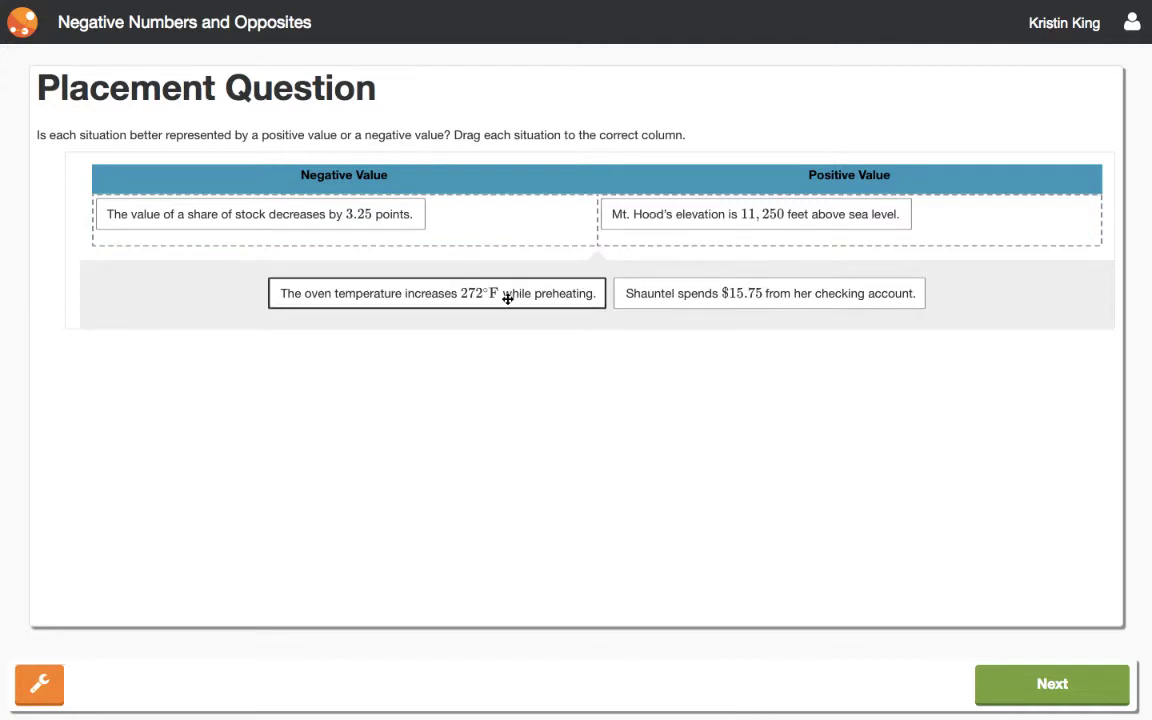
pyautogui.moveTo(507, 298); pyautogui.dragTo(470, 233)
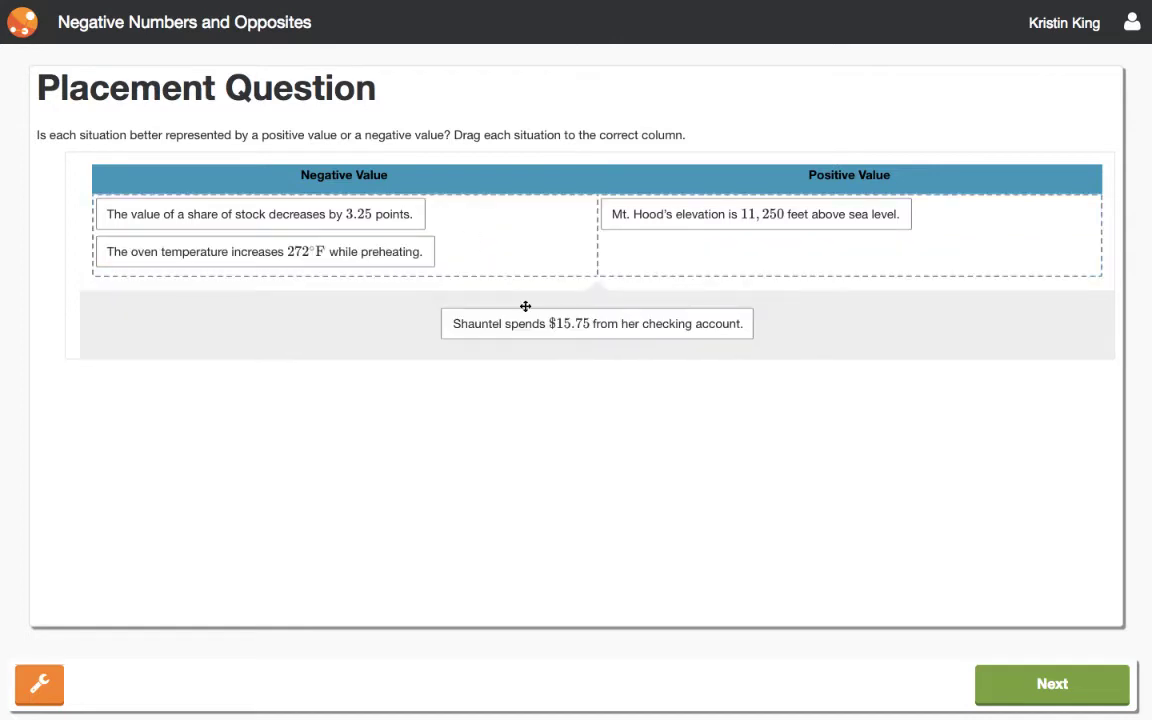
pyautogui.moveTo(558, 328); pyautogui.dragTo(524, 252)
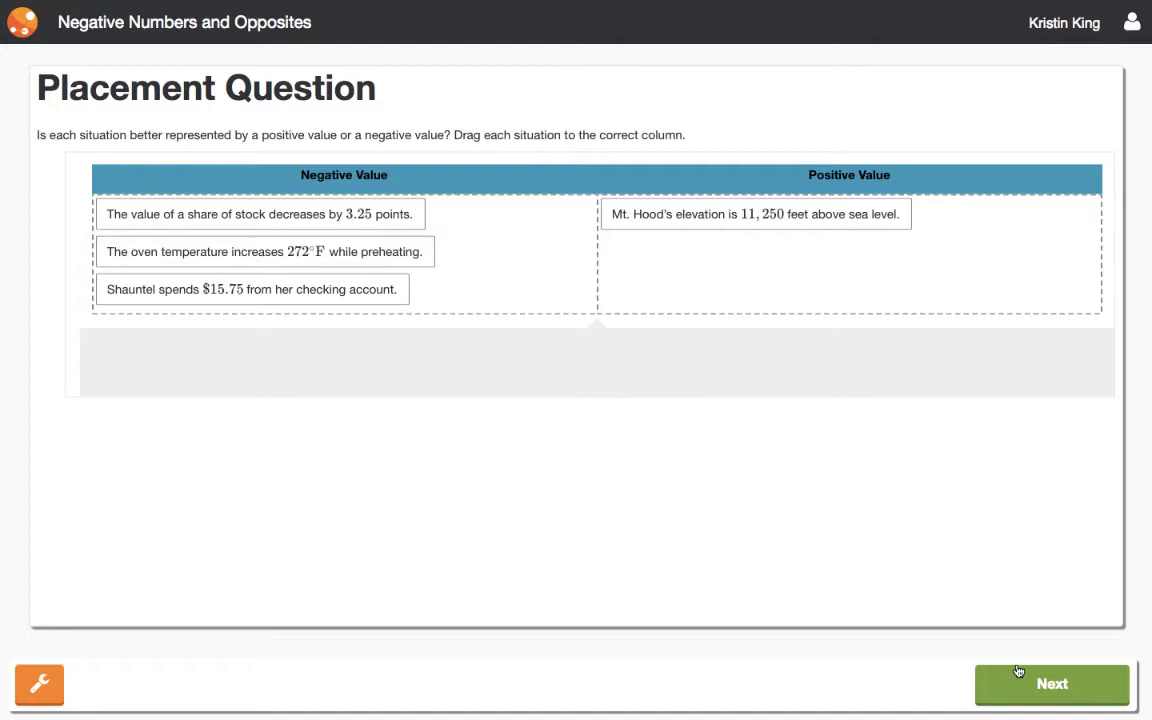
pyautogui.click(1050, 686)
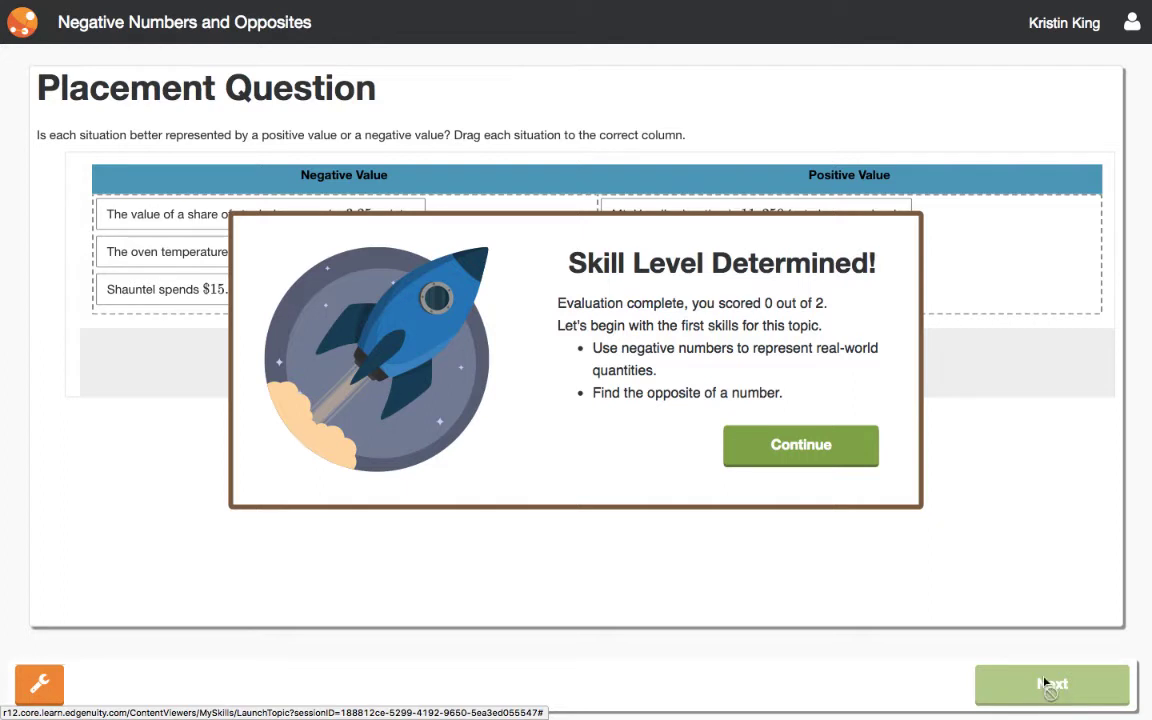
# Continue into the topic's first skills and close the intro video once it finishes
pyautogui.click(831, 448)
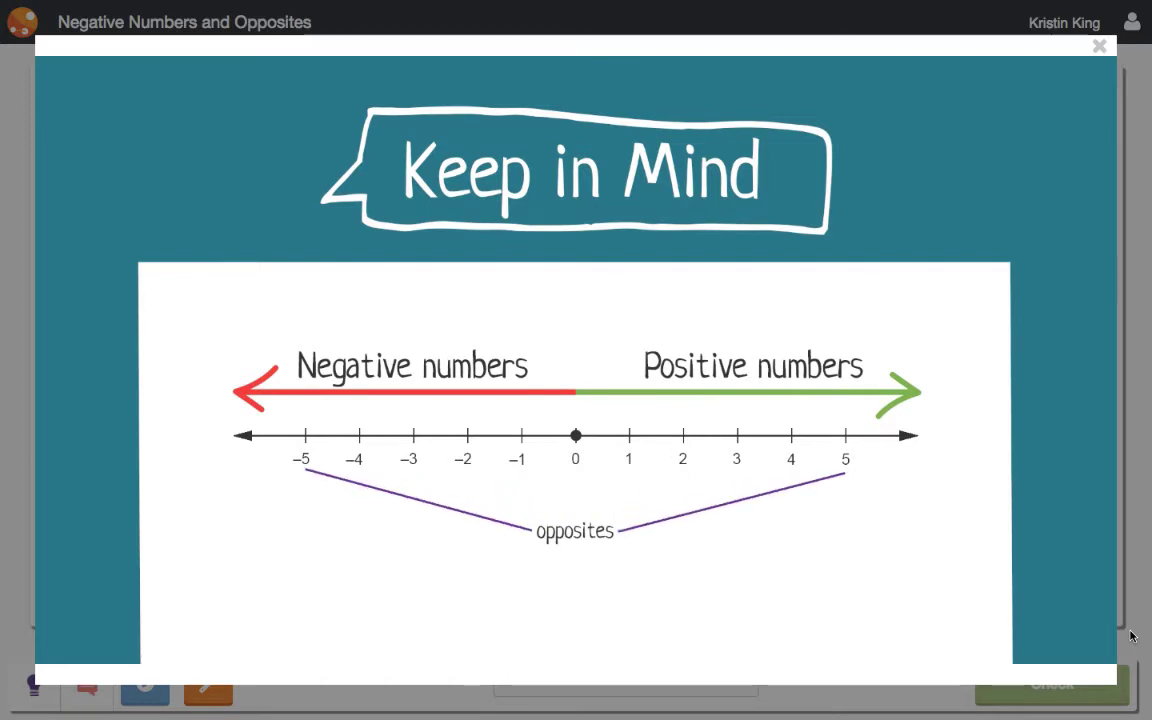
pyautogui.click(1099, 47)
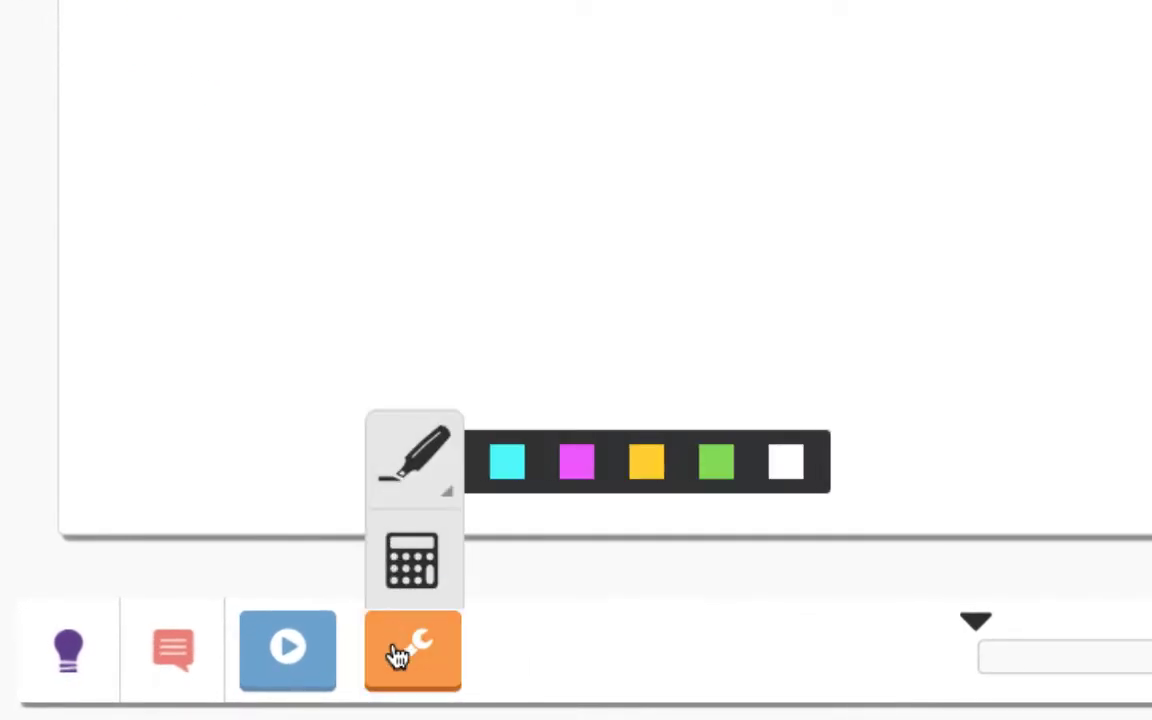
# Put the tools away, reveal all three freezer-question hints pointing to 0°C, then close them
pyautogui.click(398, 655)
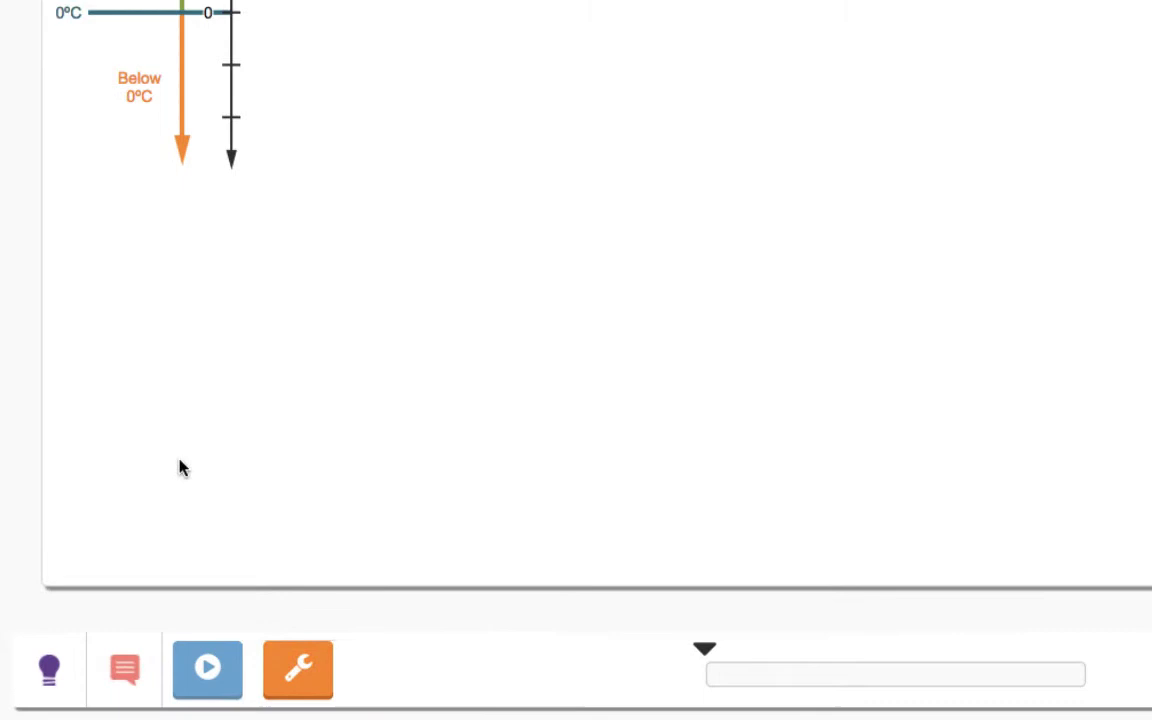
pyautogui.click(51, 668)
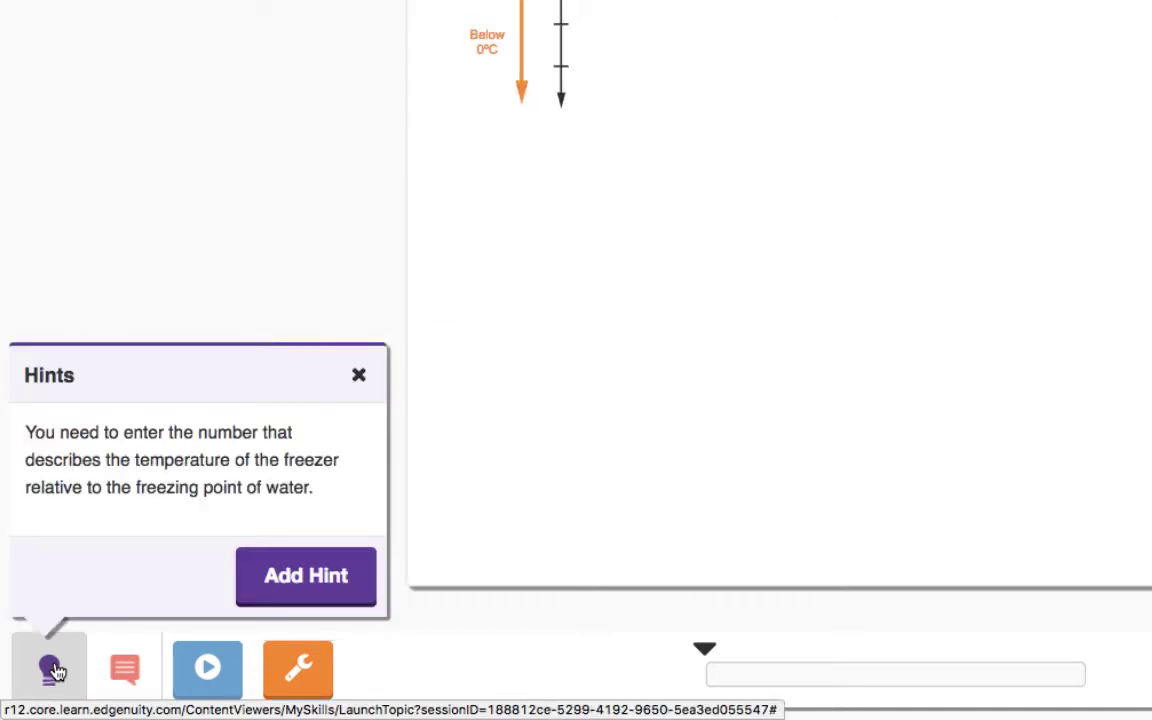
pyautogui.click(333, 579)
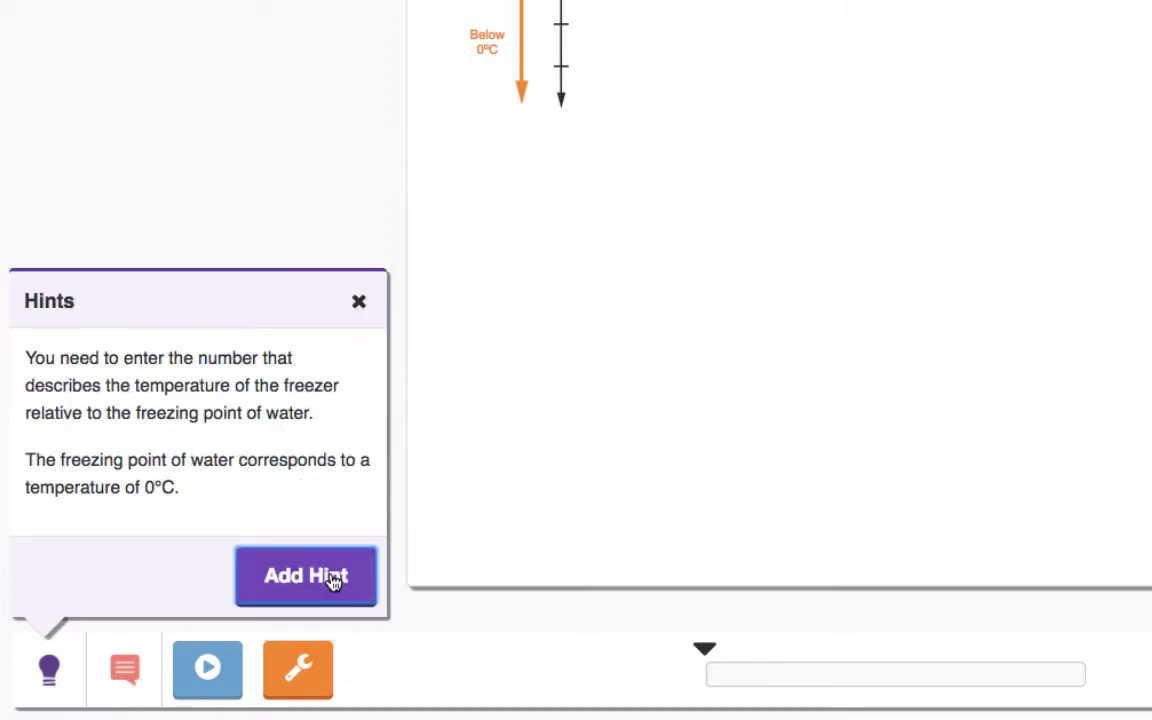
pyautogui.click(333, 579)
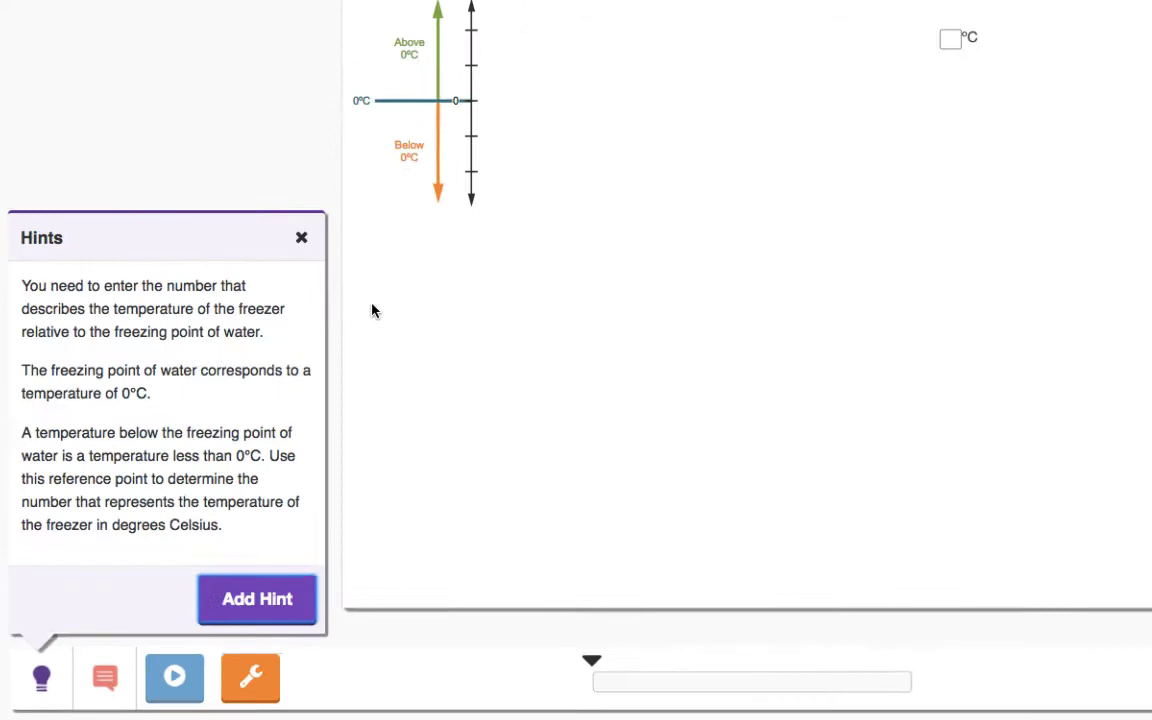
pyautogui.click(358, 145)
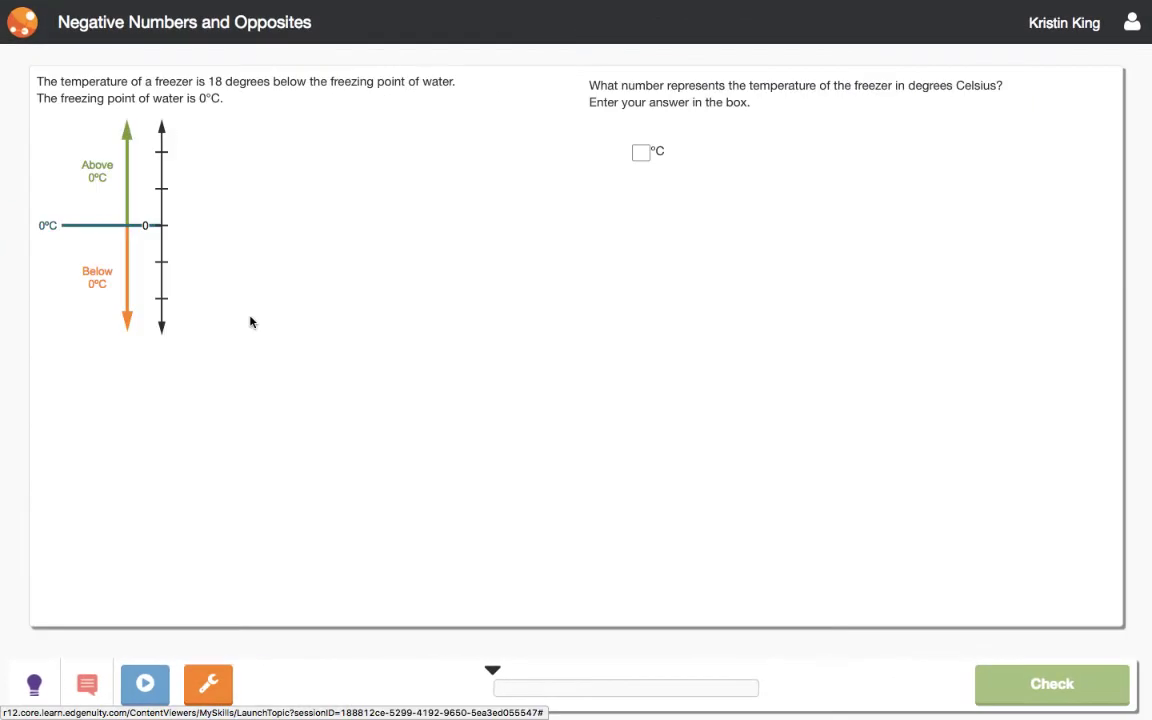
# Submit 18 as the freezer temperature and get feedback that it should be negative
pyautogui.click(641, 152)
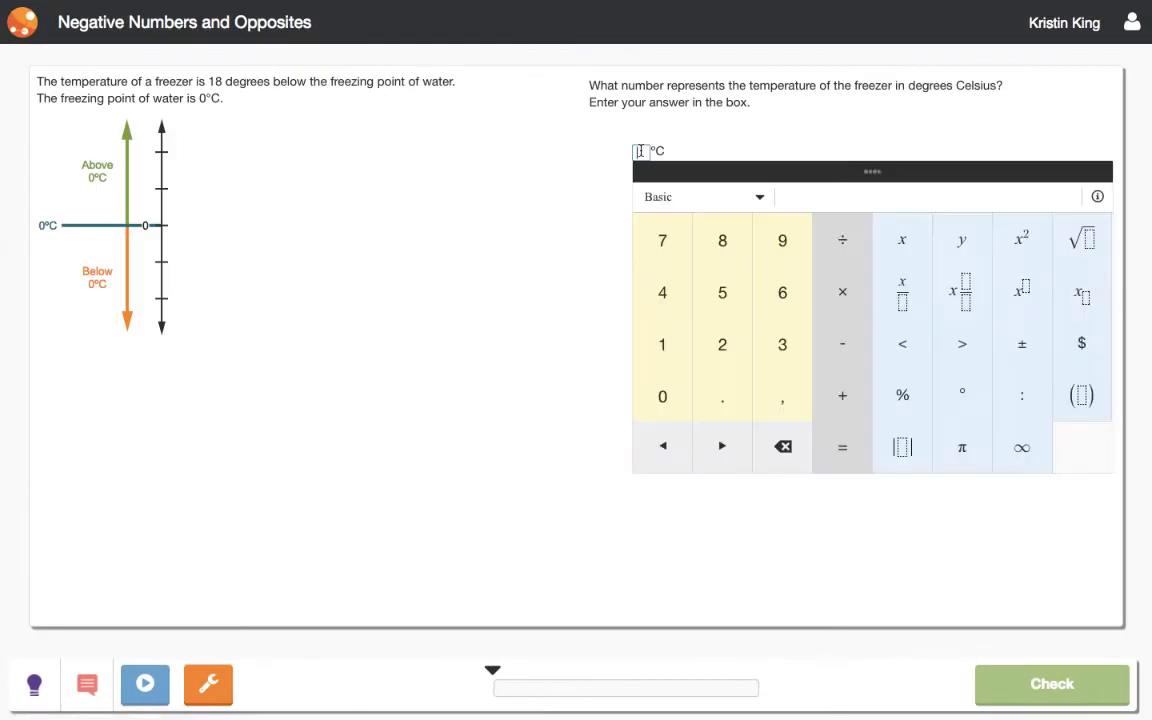
pyautogui.write('18')
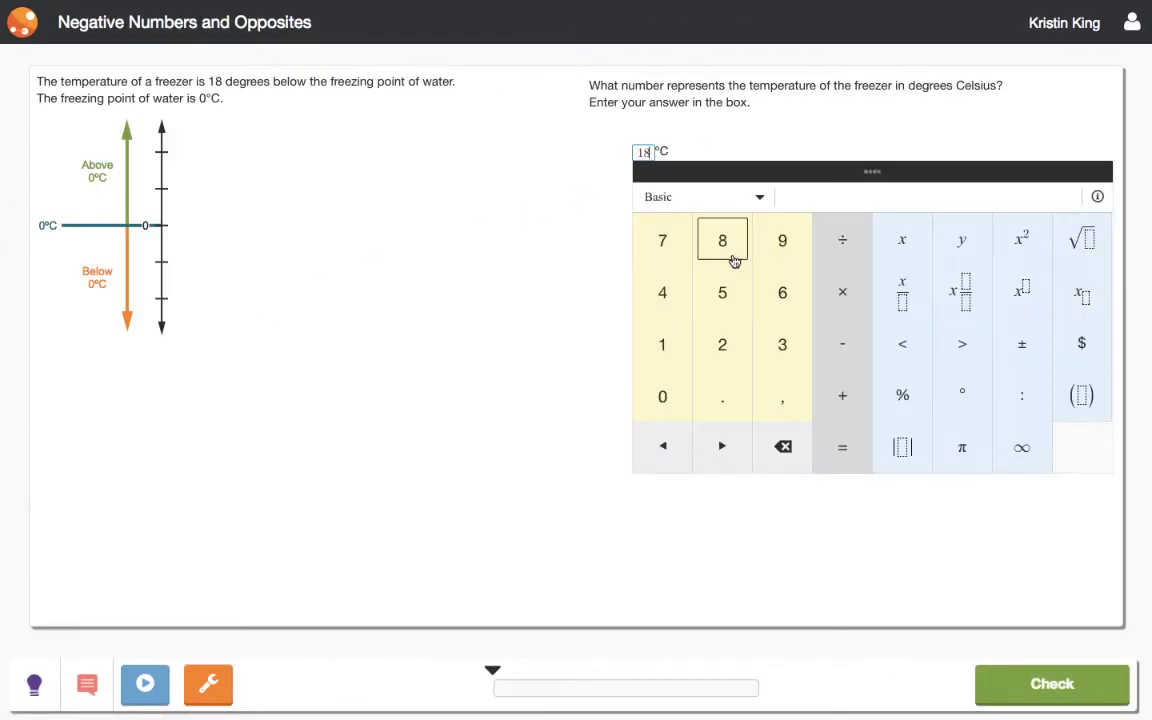
pyautogui.click(1038, 685)
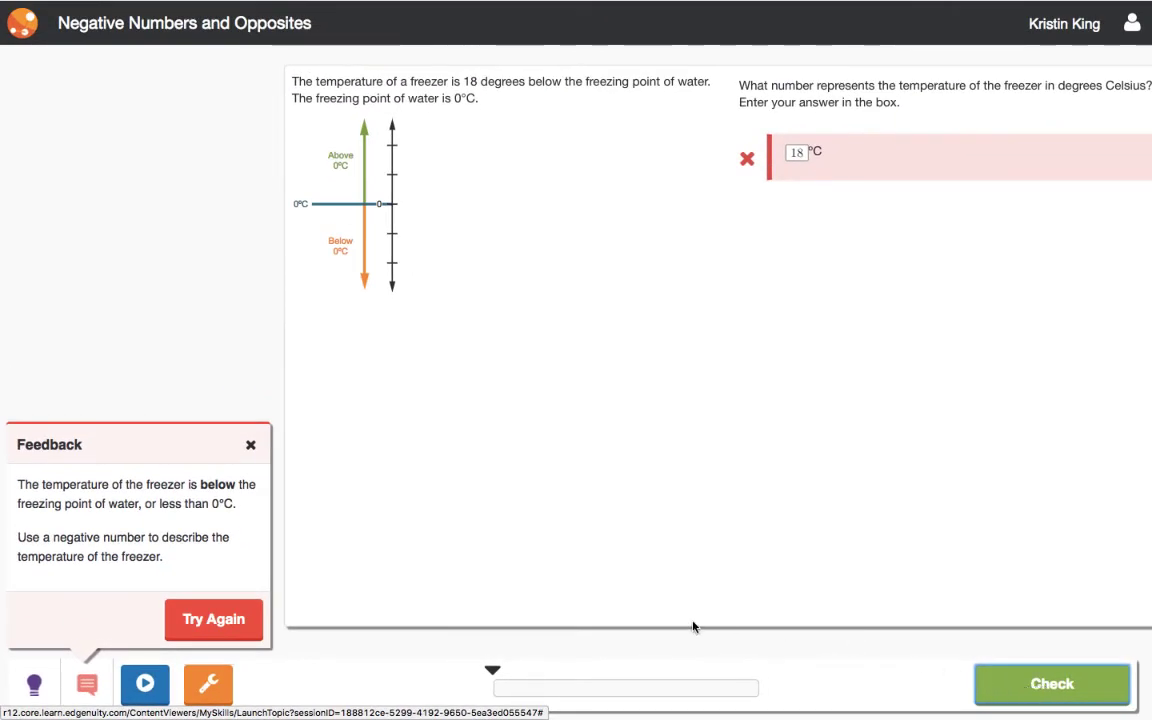
# Choose Try Again and clear the 18 from the answer box
pyautogui.click(250, 622)
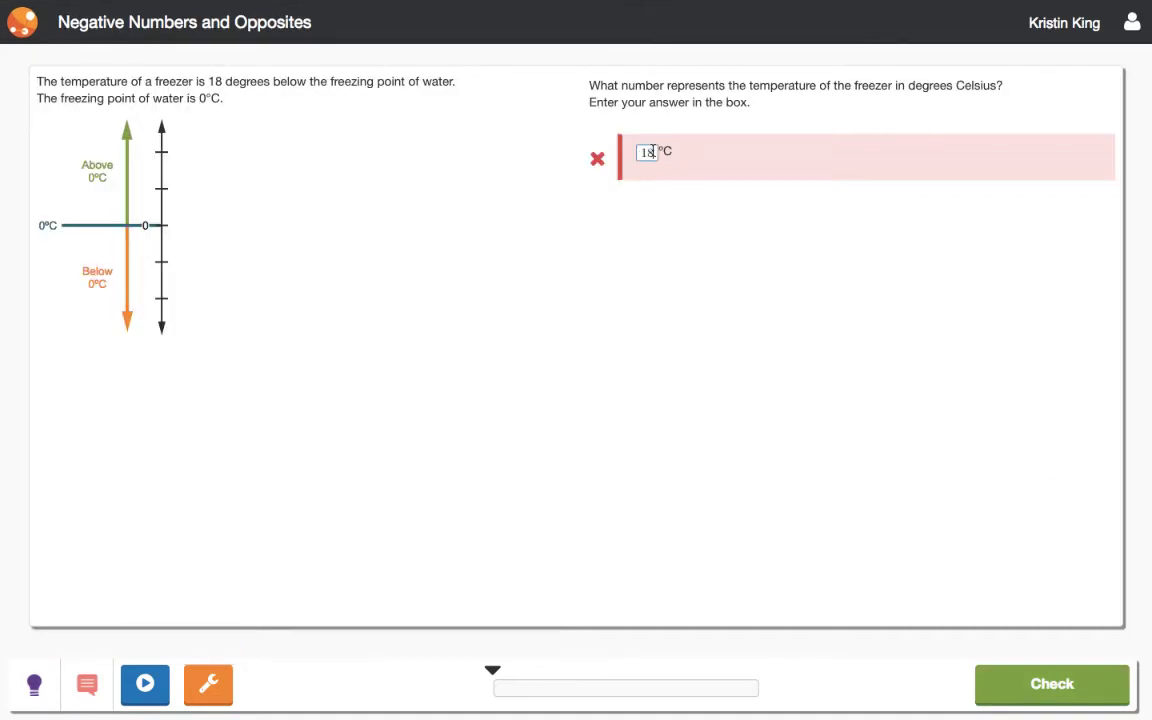
pyautogui.click(652, 151)
pyautogui.press('BackSpace')
pyautogui.press('BackSpace')
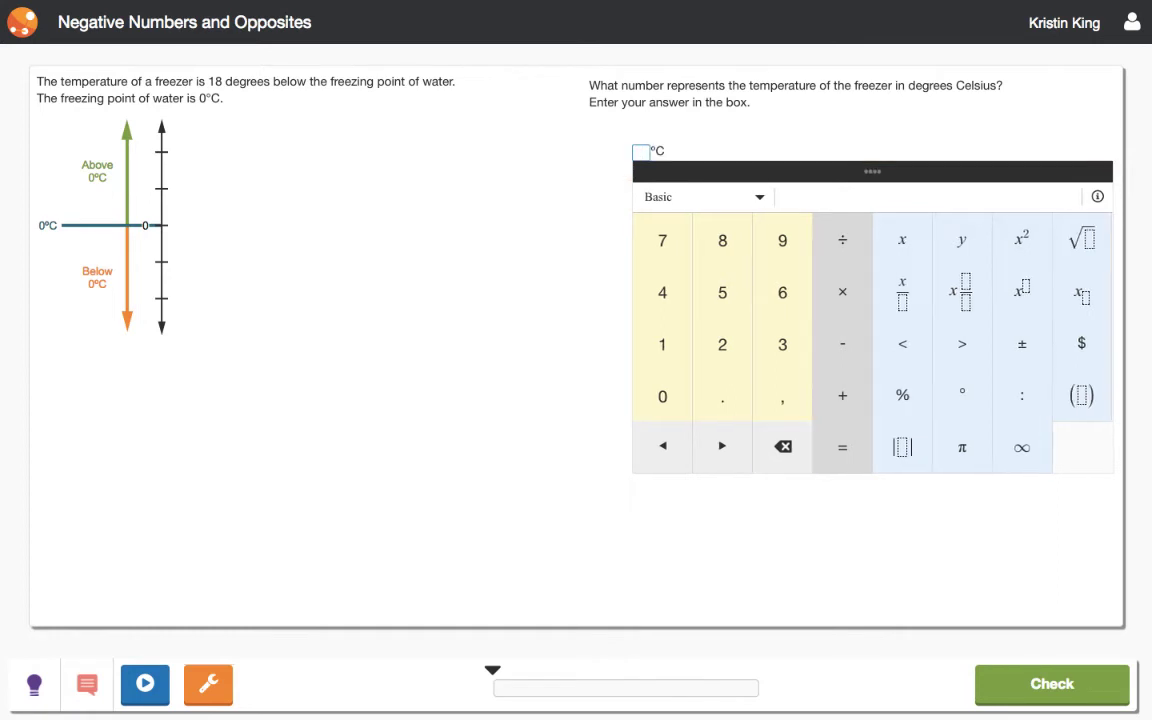
# Resubmit the freezer temperature as −10 and watch the walkthrough showing −18°C
pyautogui.write('-10')
pyautogui.click(1058, 689)
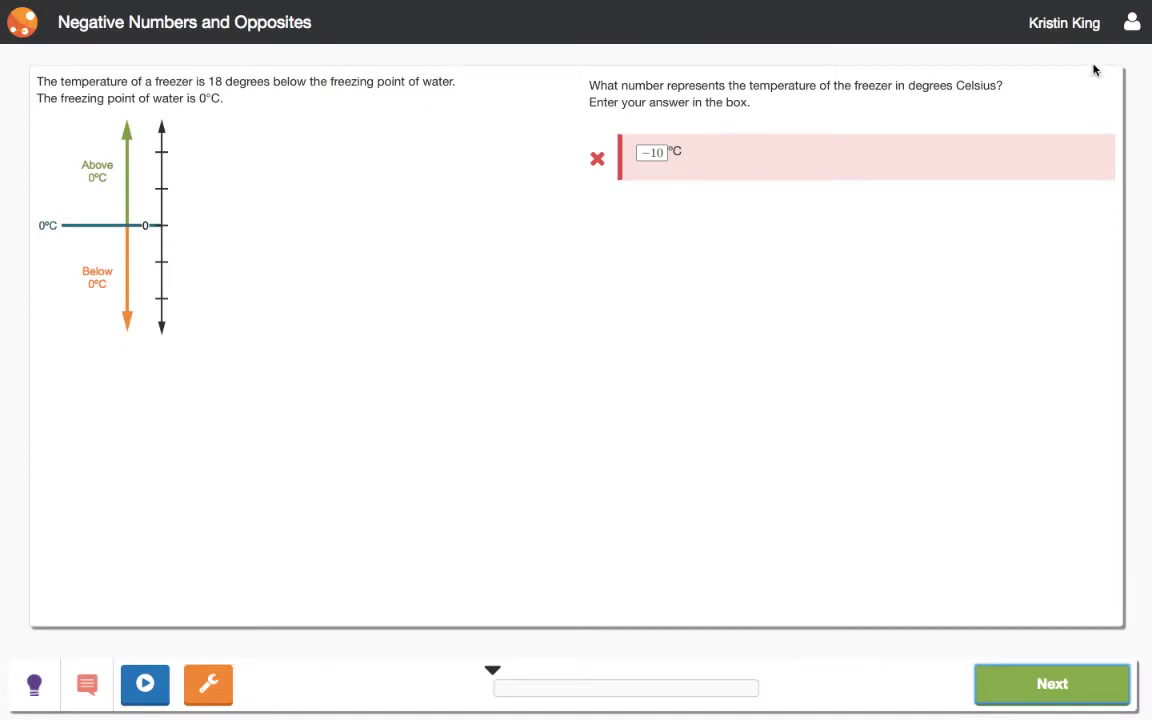
# Go to the board game score question and submit −6 with the keypad
pyautogui.click(1071, 690)
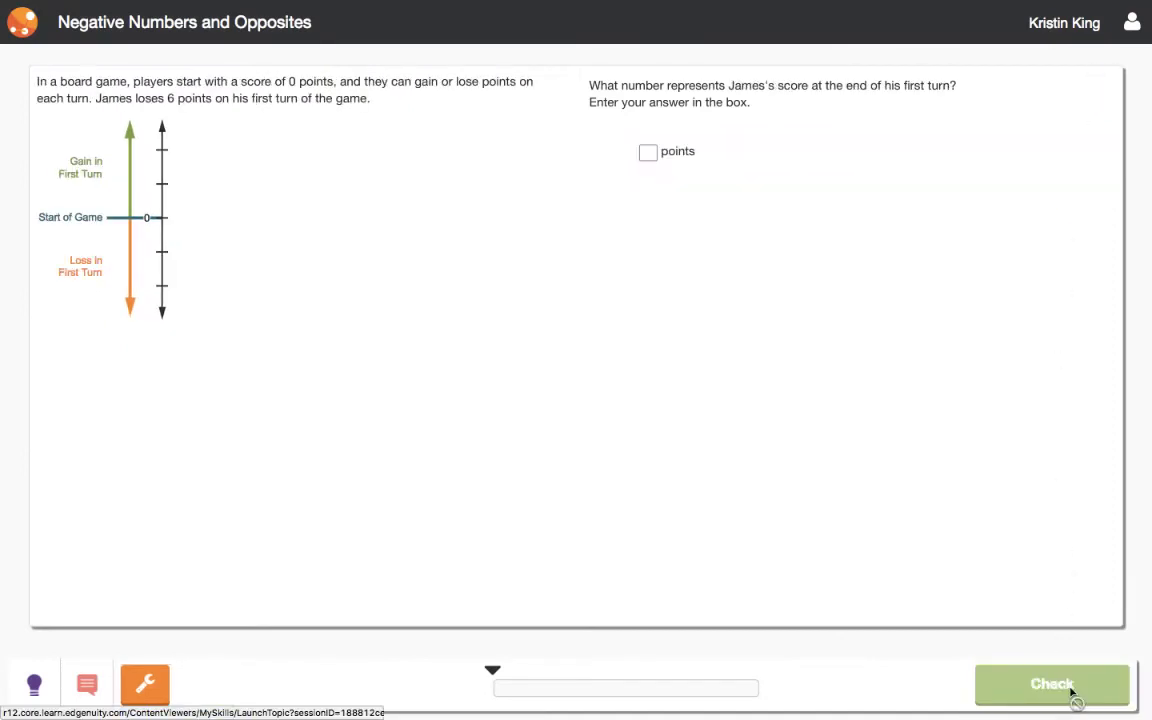
pyautogui.click(647, 151)
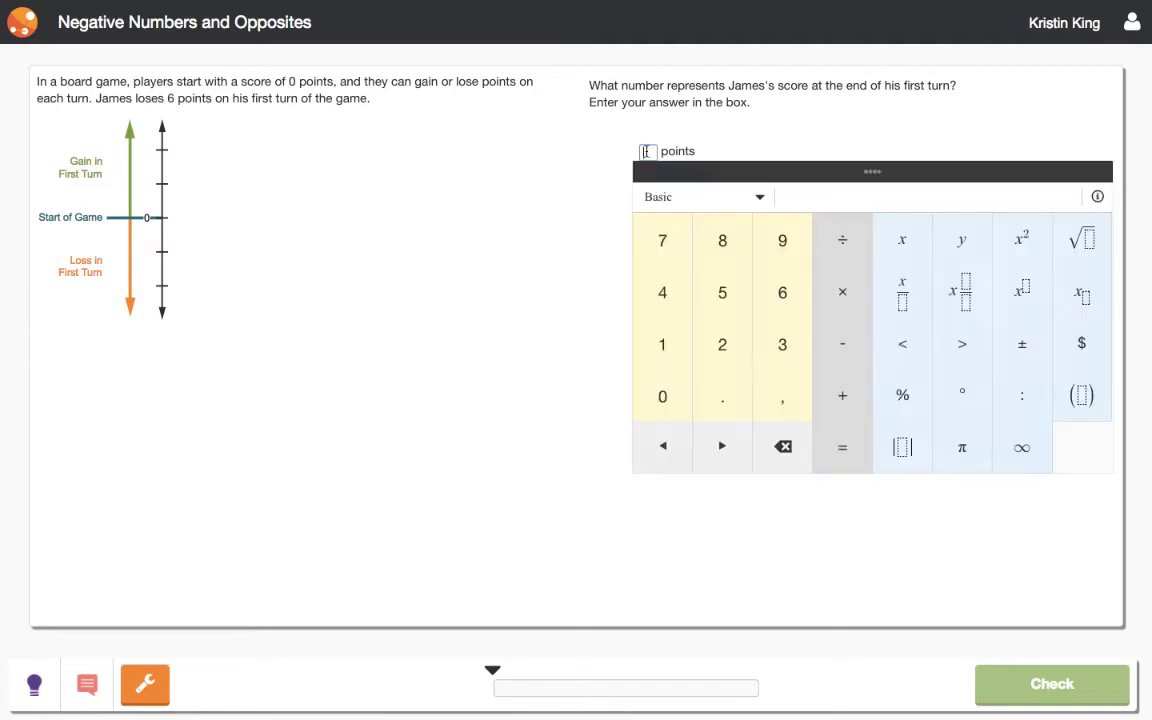
pyautogui.click(842, 343)
pyautogui.click(782, 292)
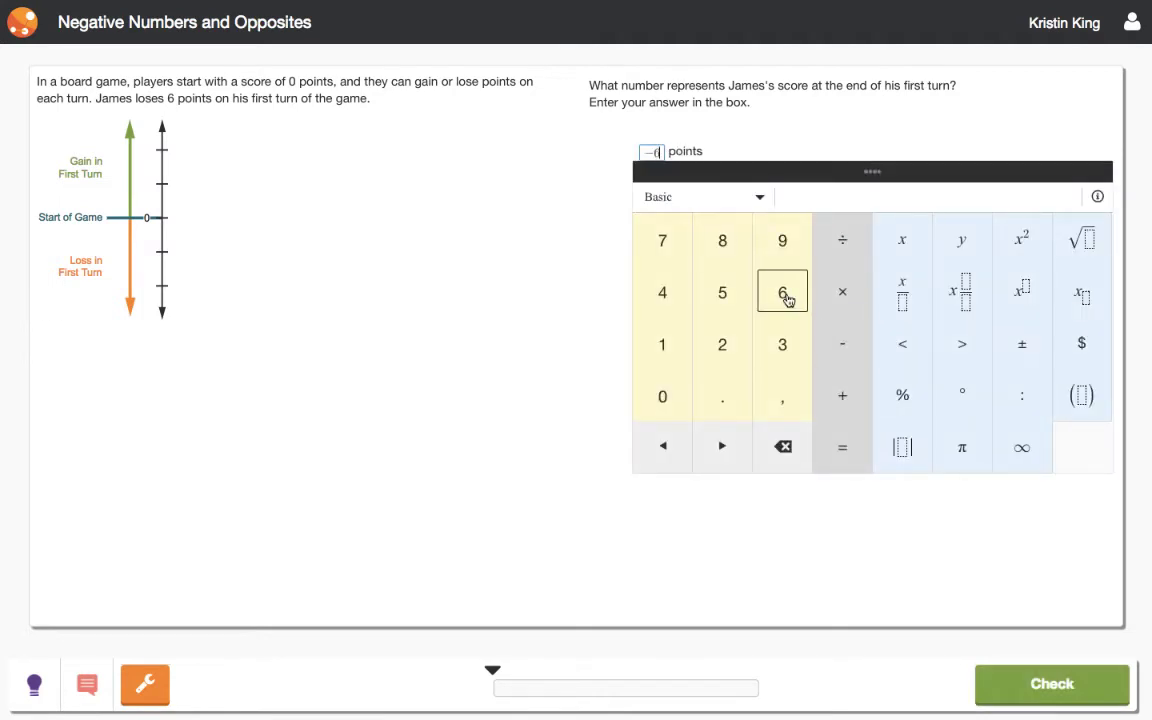
pyautogui.click(1055, 684)
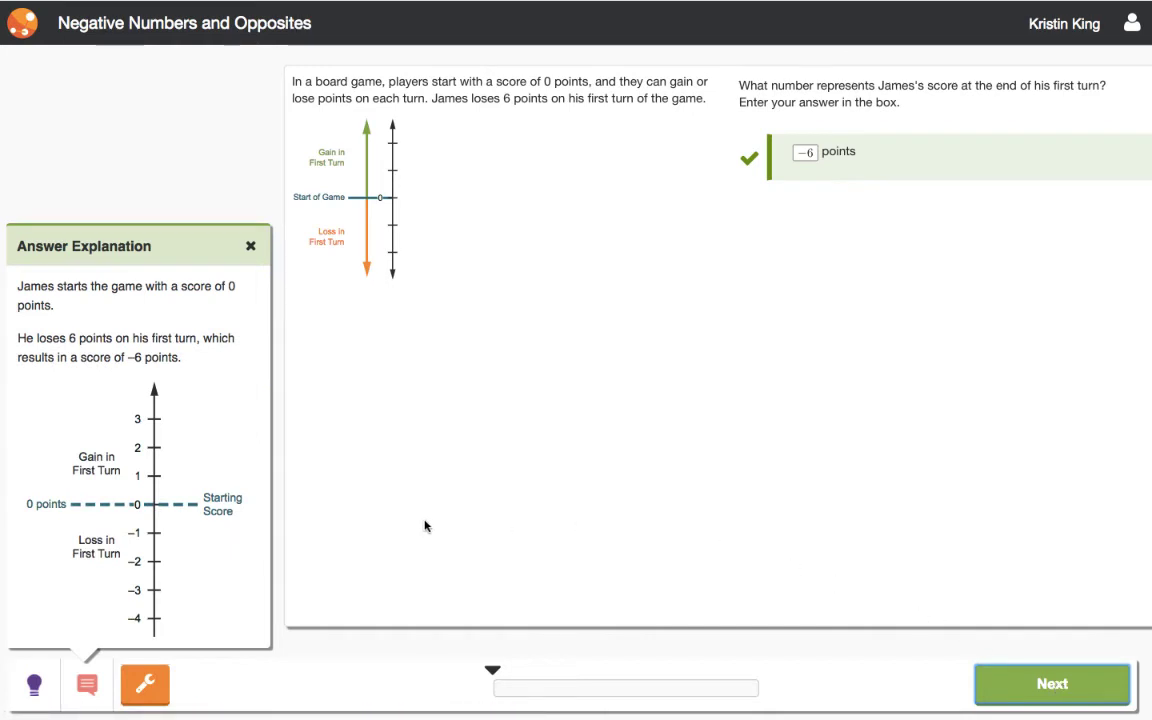
# Read the 'Answer: −6' explanation and advance to the next practice question
pyautogui.scroll(-2, 242, 571)
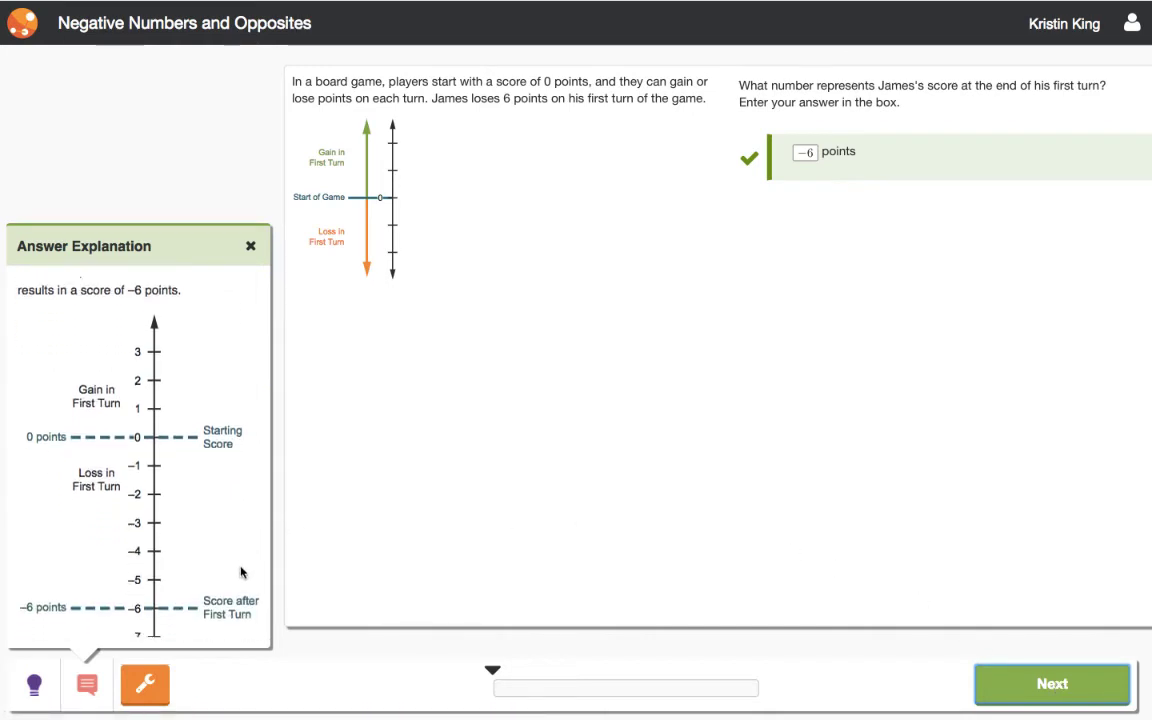
pyautogui.scroll(-1, 242, 571)
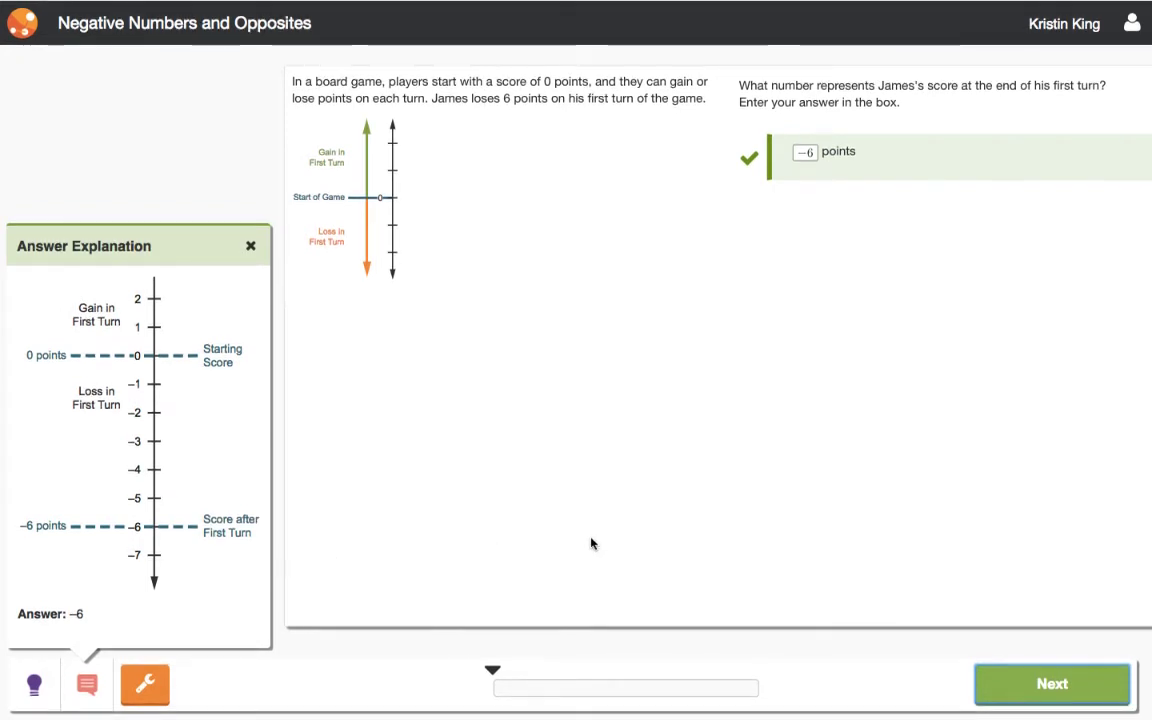
pyautogui.click(1060, 688)
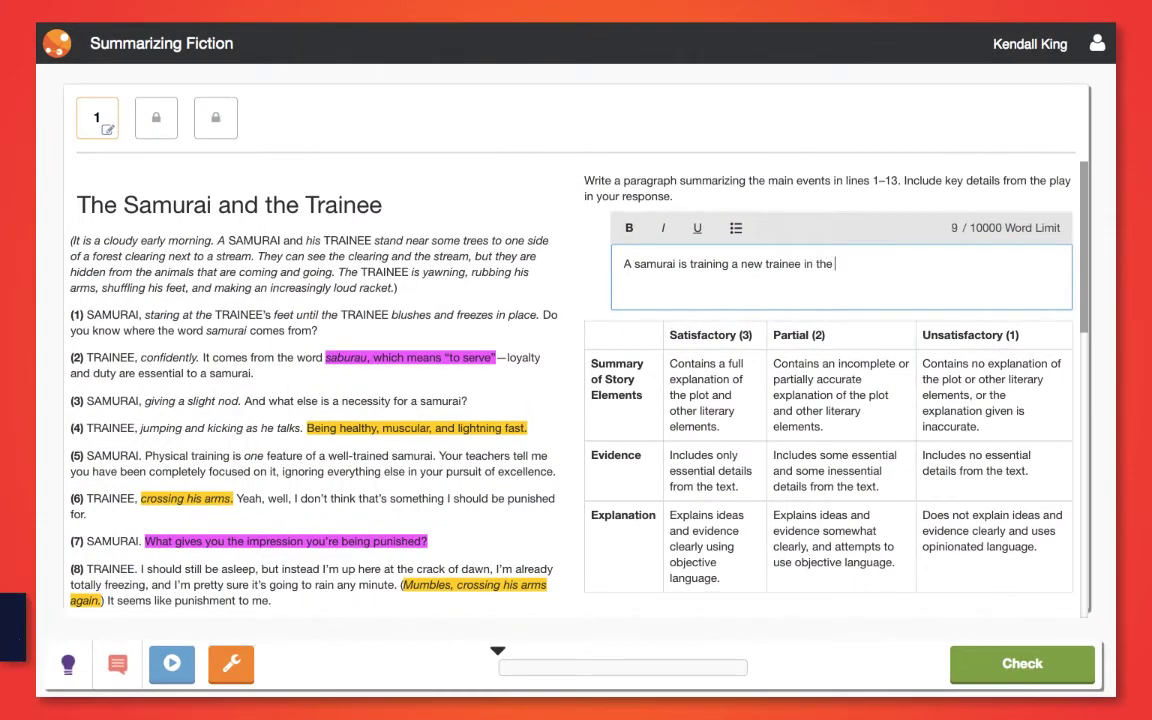
# Write that the samurai trains an excited trainee in the forest who focuses on physical training
pyautogui.write(' forest. The train')
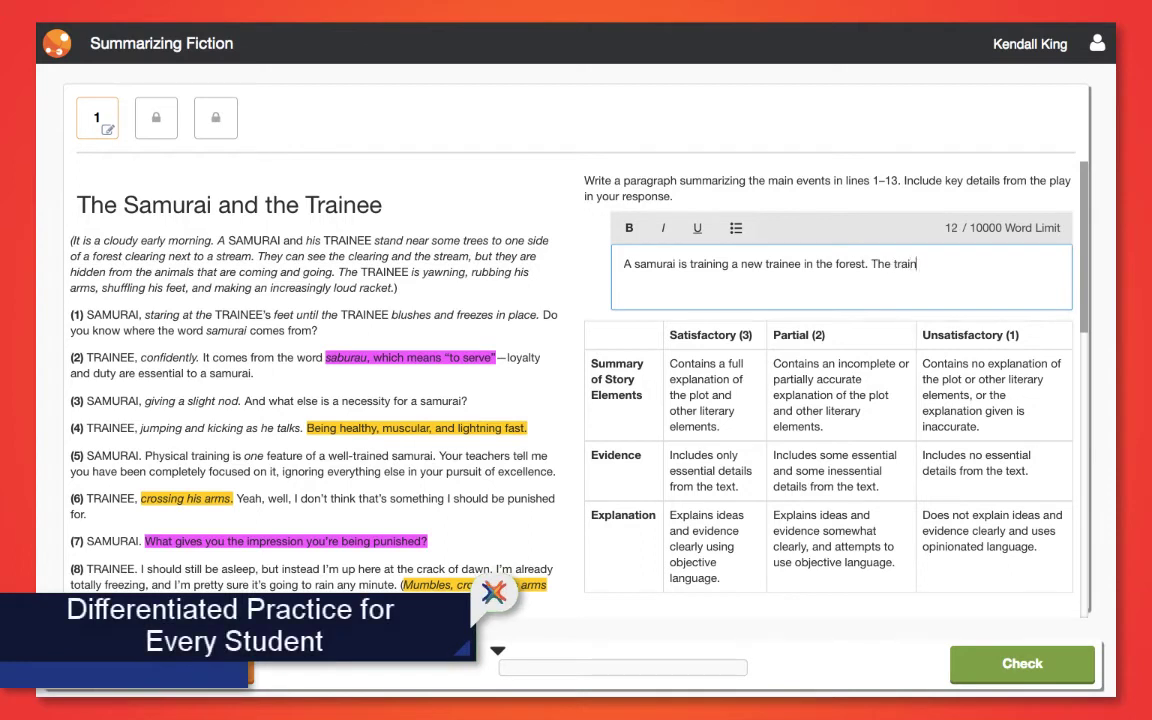
pyautogui.write('ee is excited to train, but focuse')
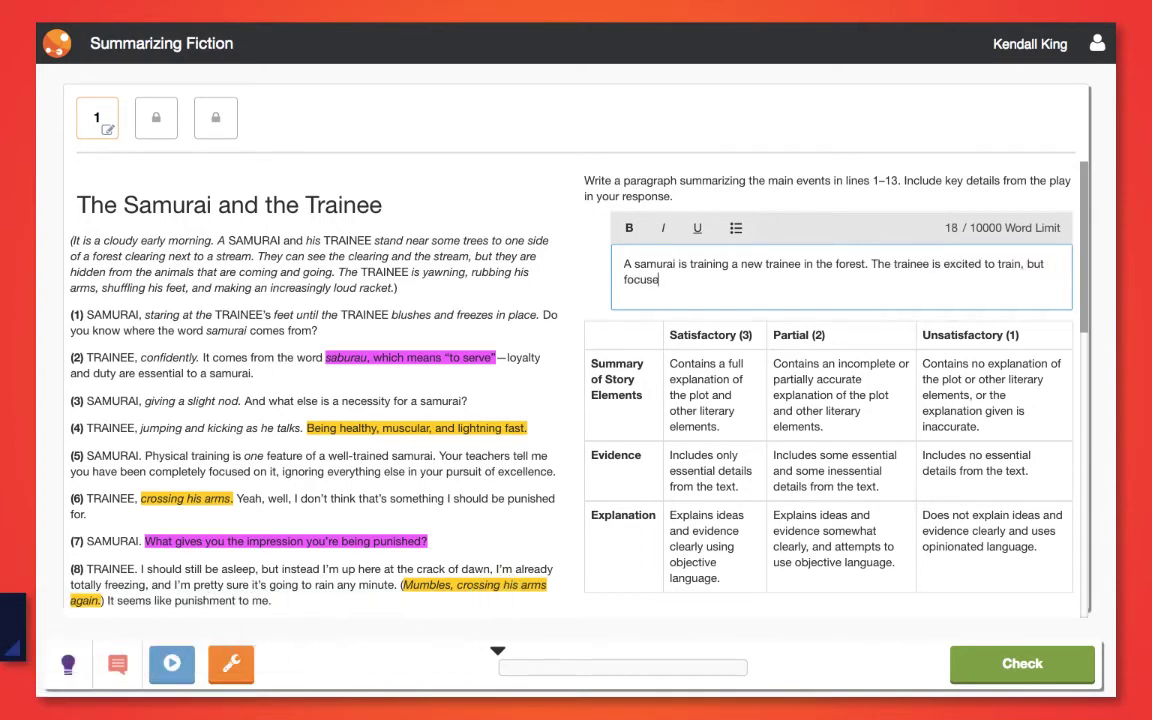
pyautogui.write('s more on the physical part of ')
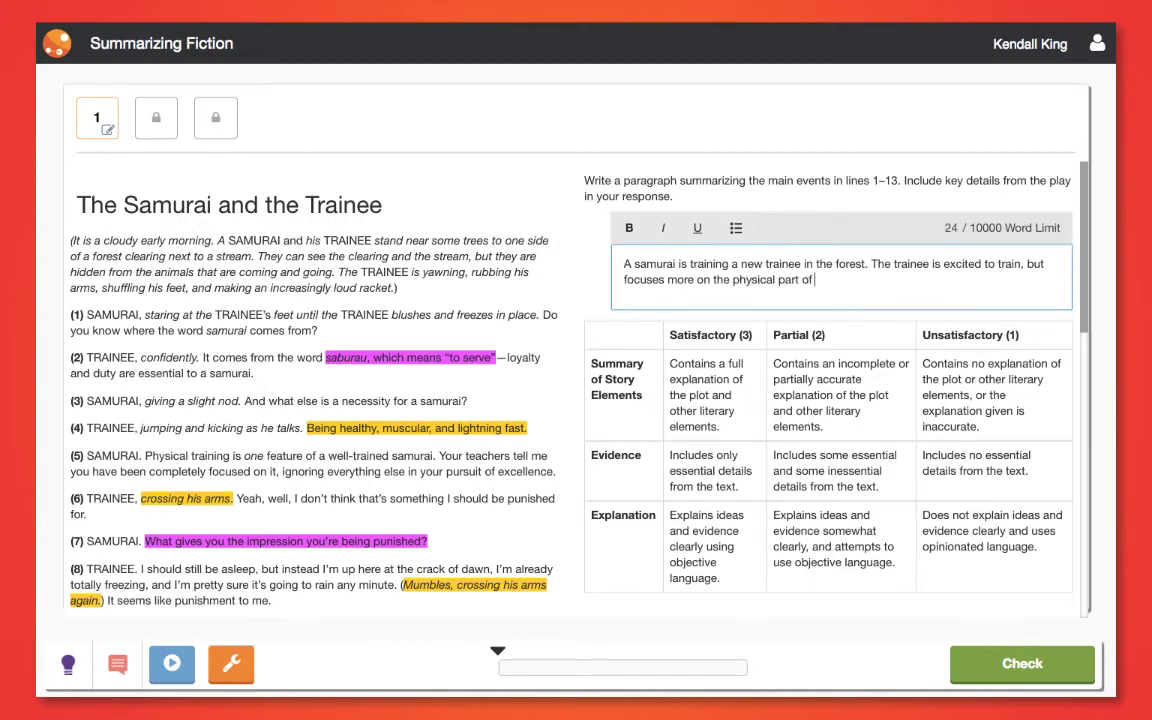
pyautogui.write('his training. The samu')
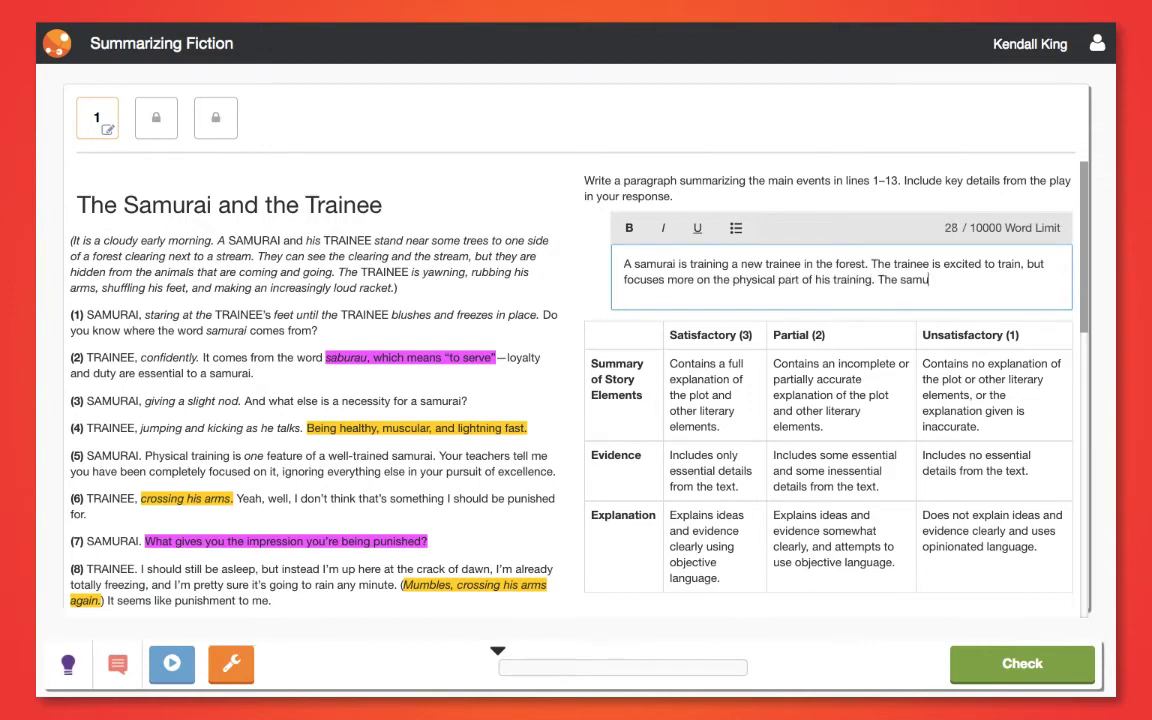
pyautogui.write('rai')
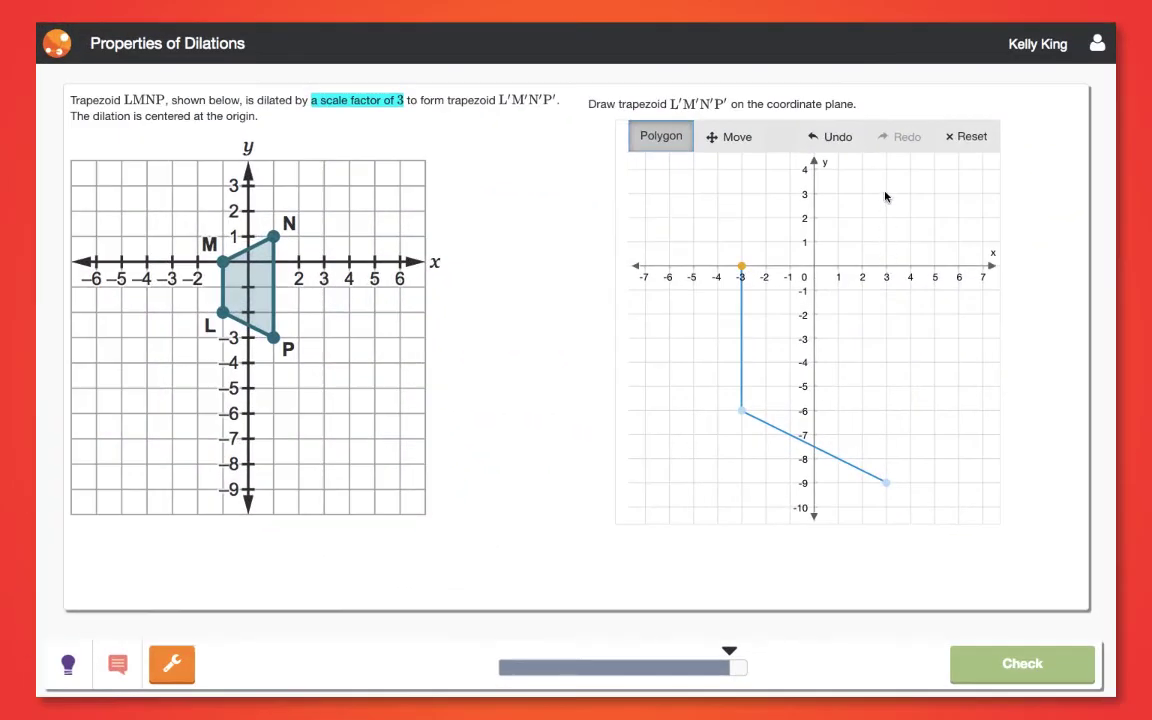
# Close trapezoid L′M′N′P′ with vertices at (3,3) and (−3,0), then check it
pyautogui.click(886, 193)
pyautogui.click(741, 266)
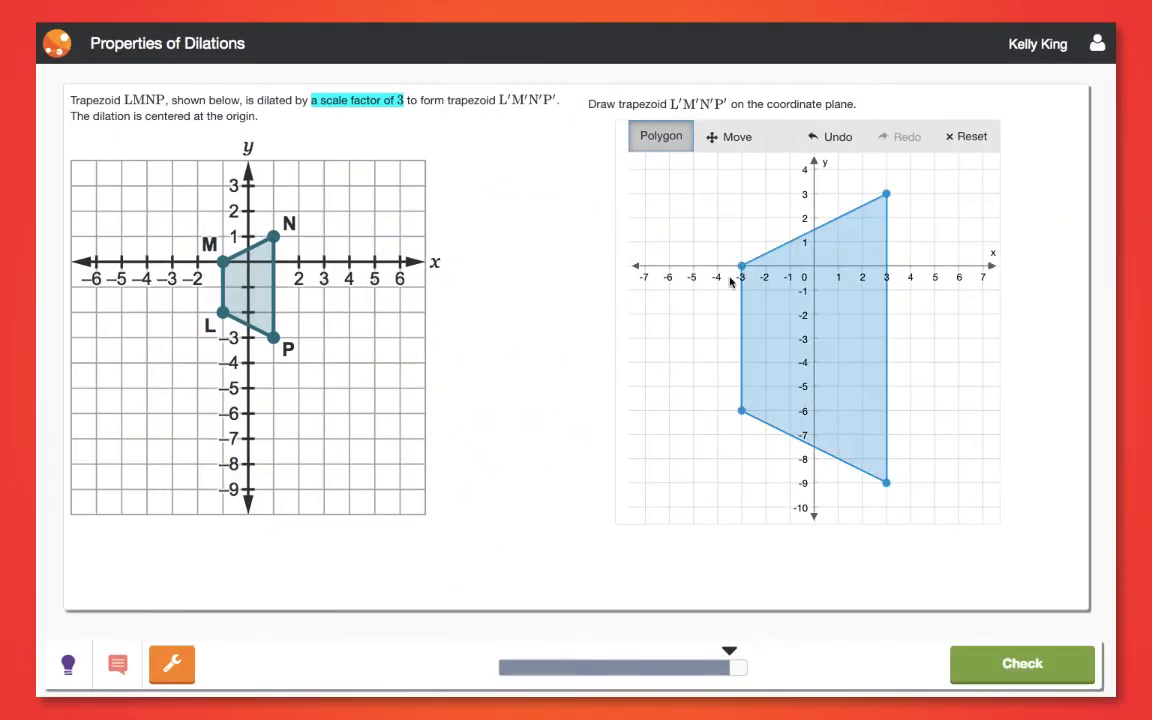
pyautogui.click(965, 663)
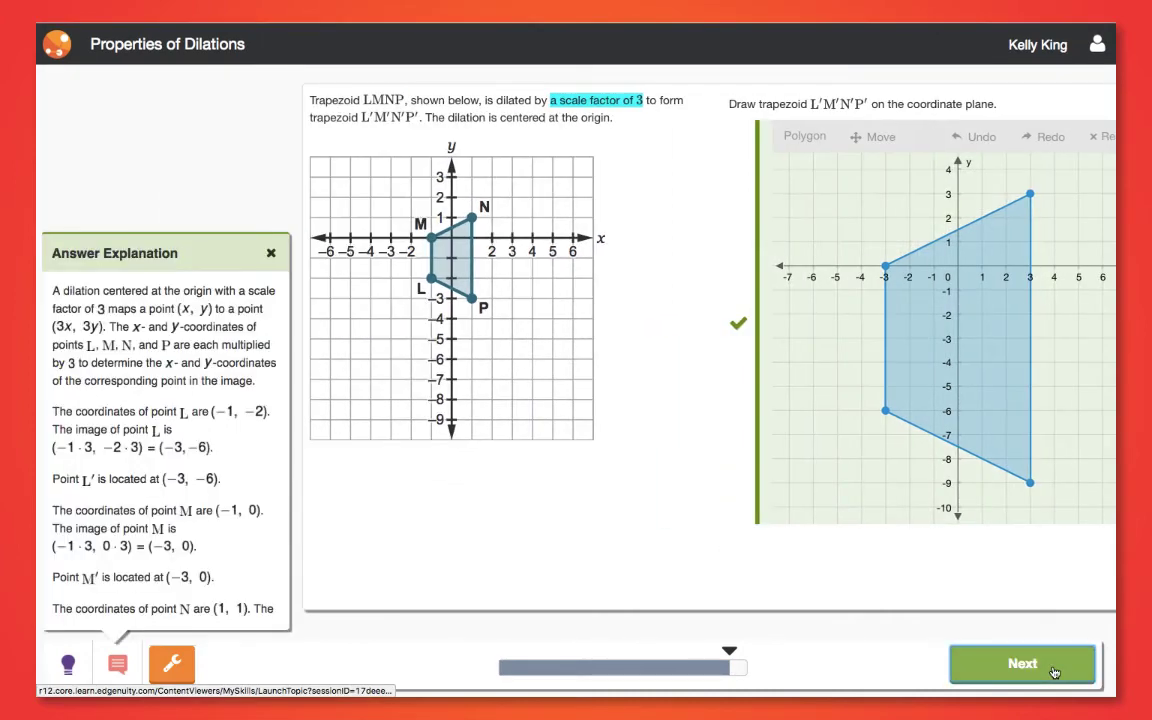
# Review the dilation explanation and continue past the completed item
pyautogui.scroll(-5, 275, 568)
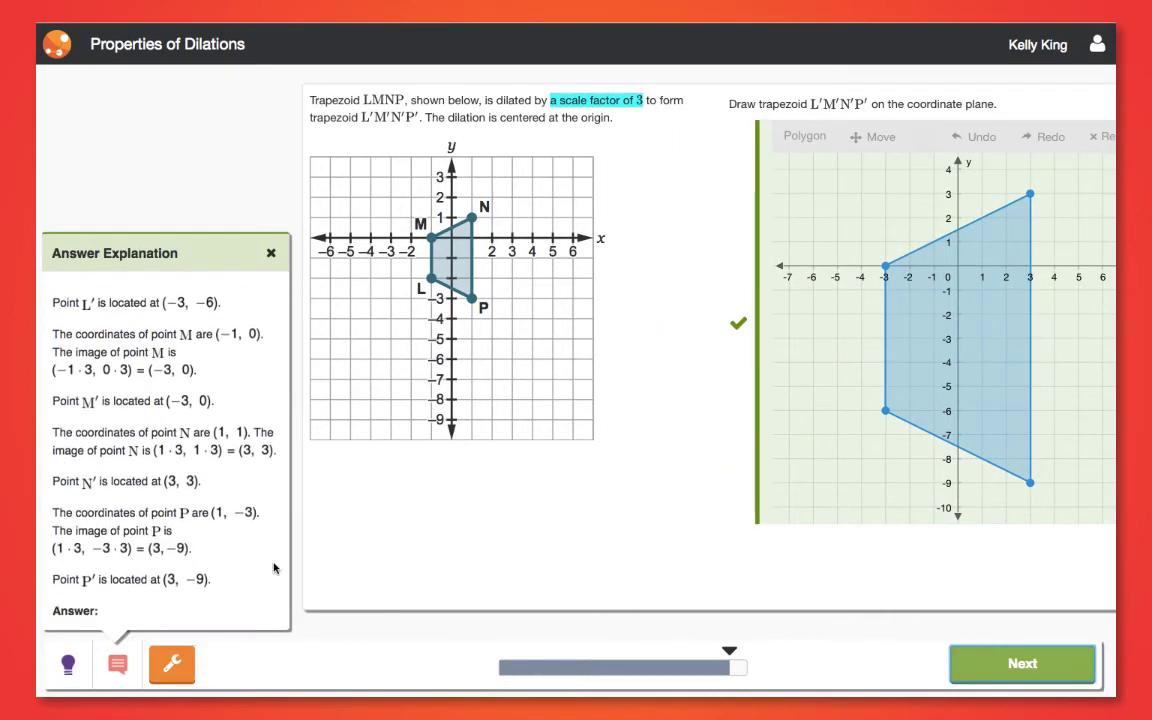
pyautogui.scroll(-3, 275, 568)
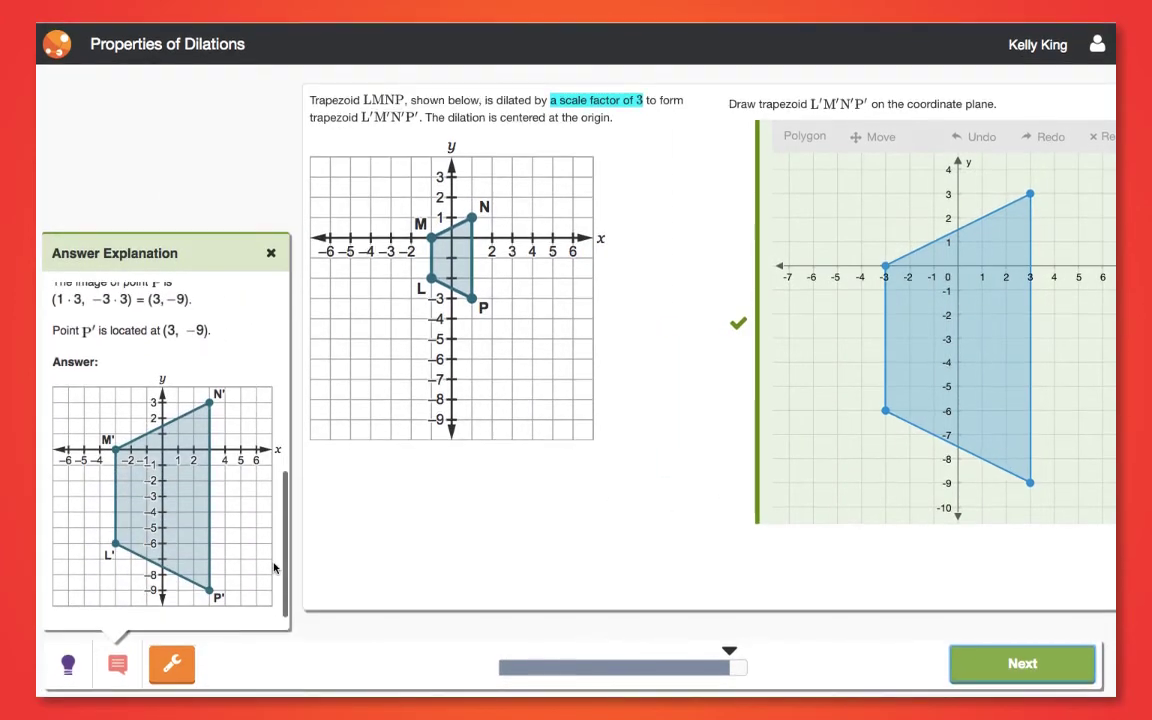
pyautogui.click(1003, 665)
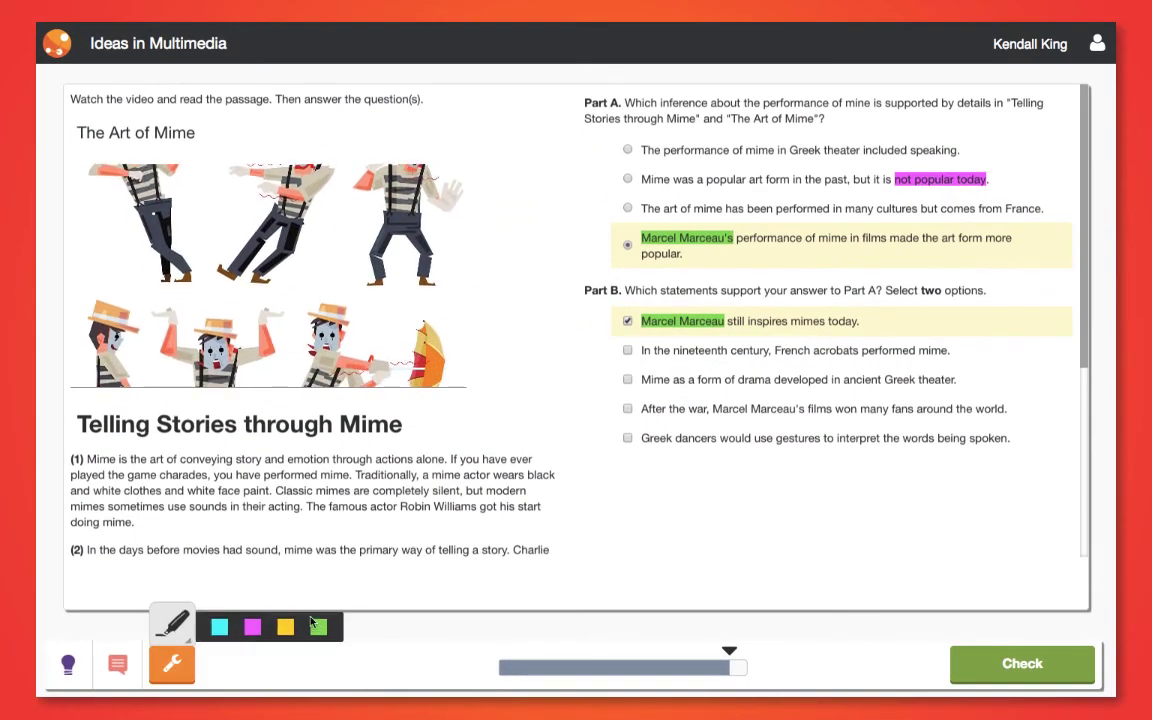
# Highlight 'Marcel Marceau's' in green, select the After the war statement, and check both parts
pyautogui.click(317, 626)
pyautogui.moveTo(804, 410); pyautogui.dragTo(717, 418)
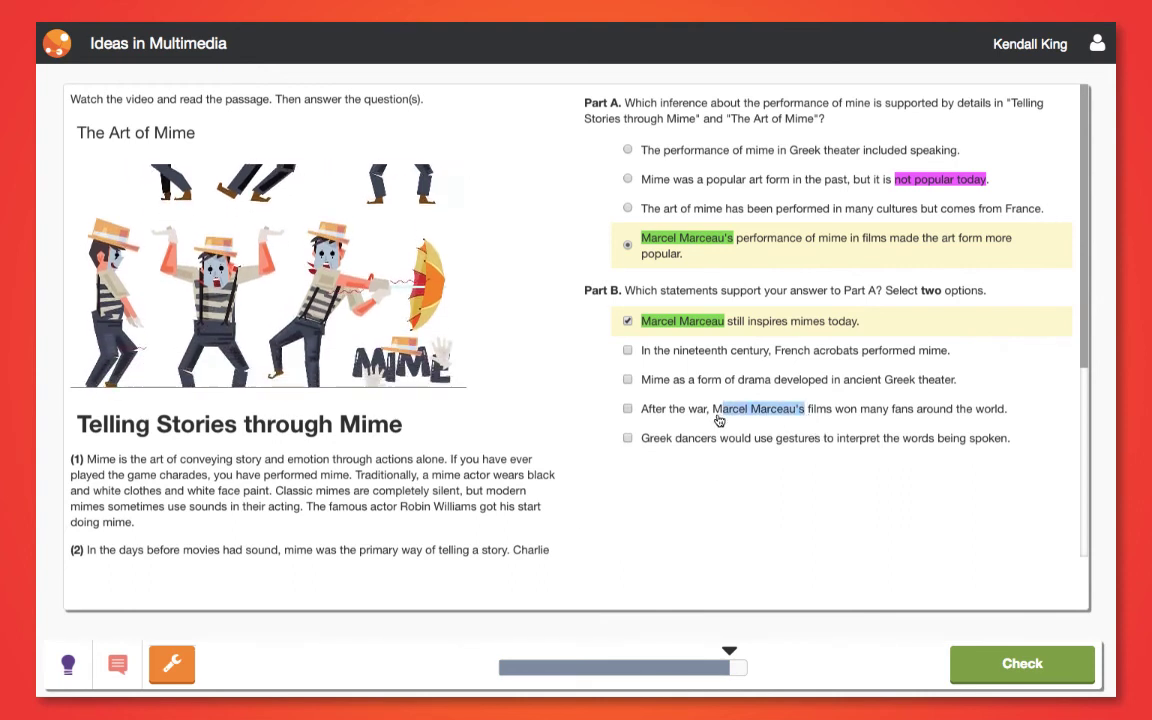
pyautogui.click(717, 414)
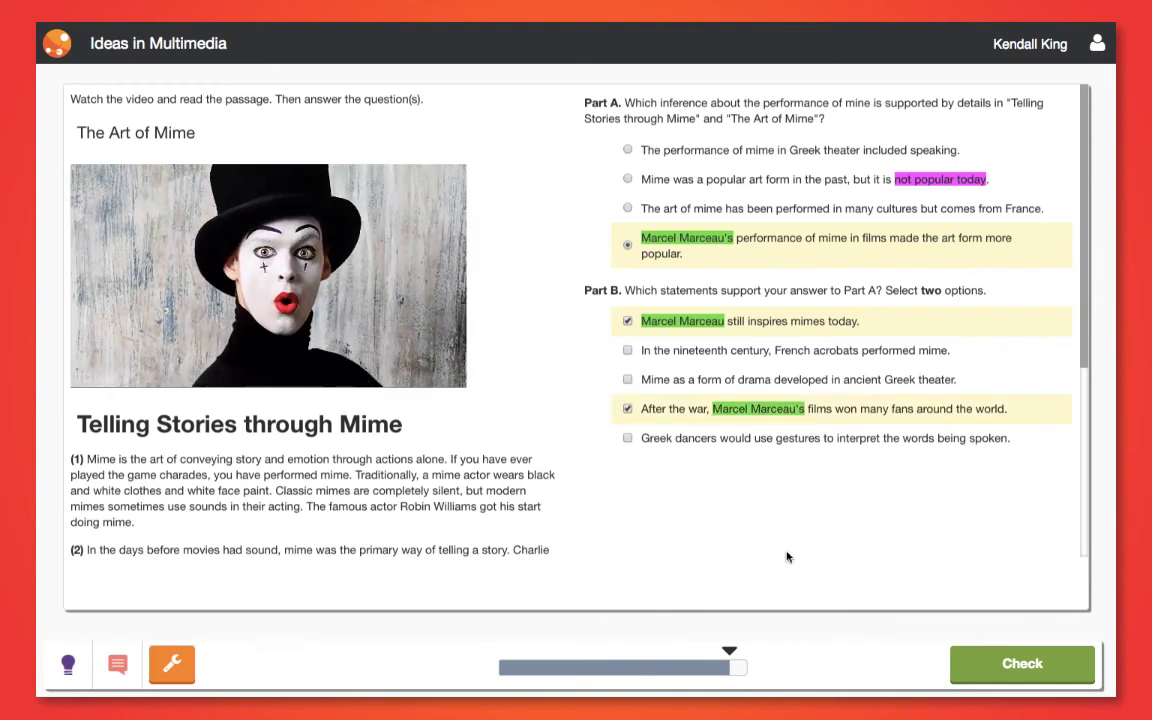
pyautogui.click(1025, 667)
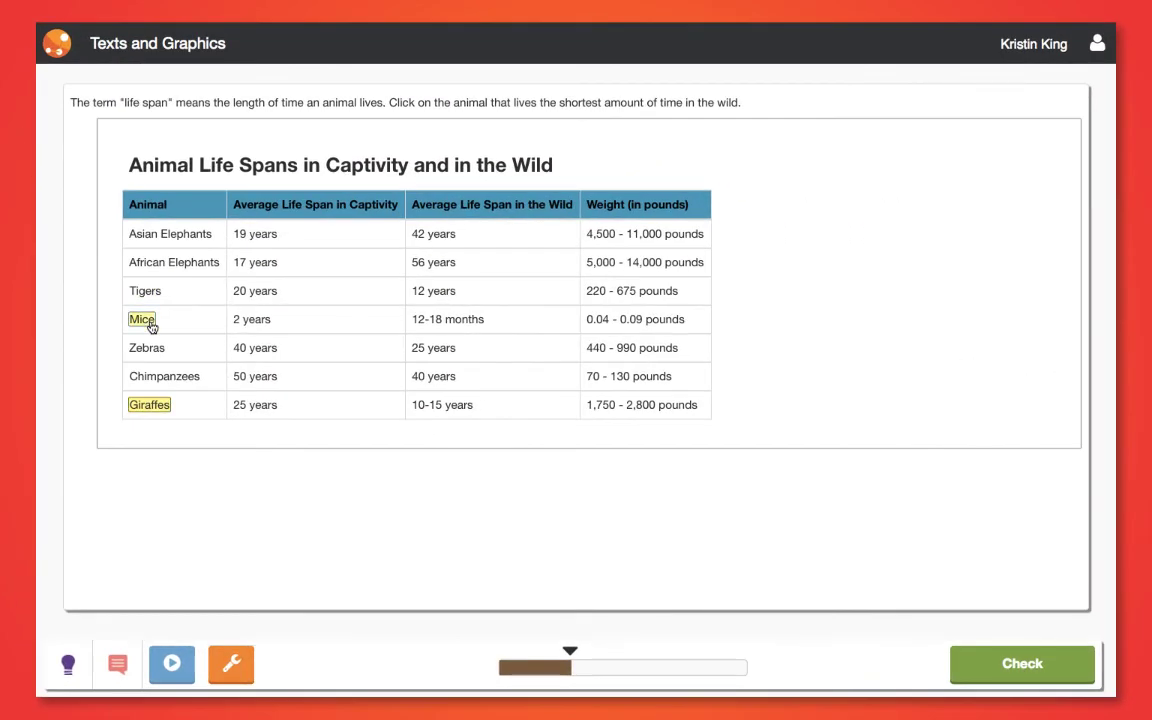
# Select Mice as the shortest-lived animal, read all three hints, and submit it
pyautogui.click(642, 340)
pyautogui.click(68, 662)
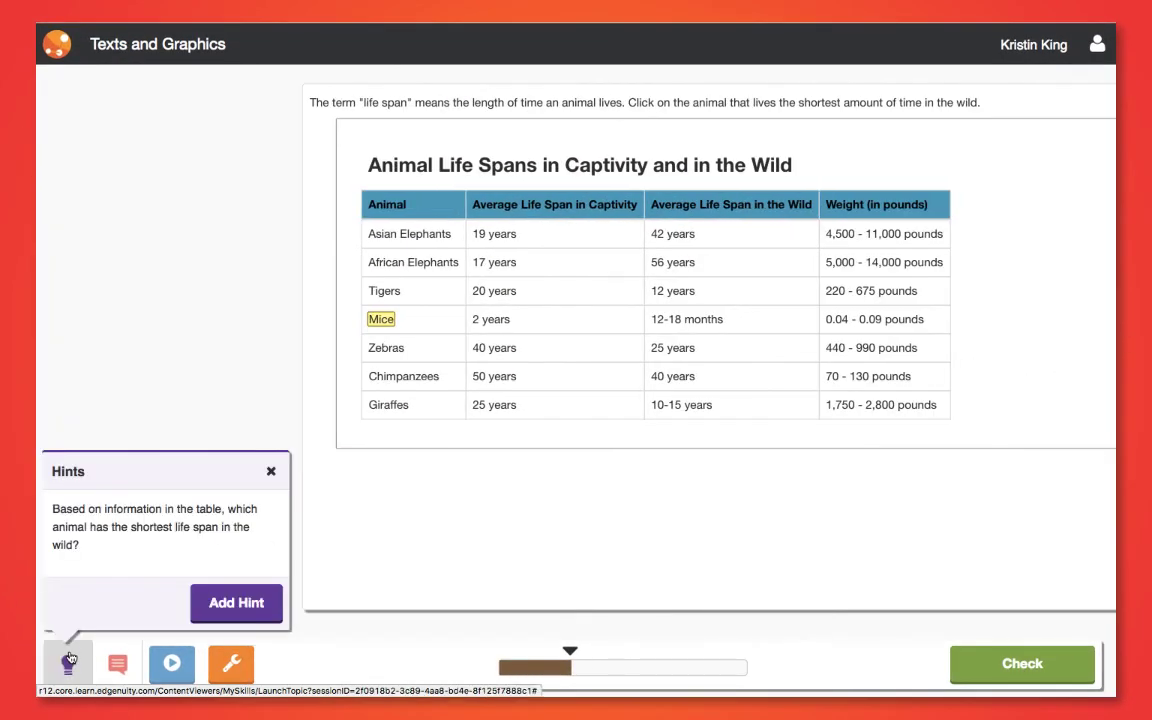
pyautogui.click(232, 604)
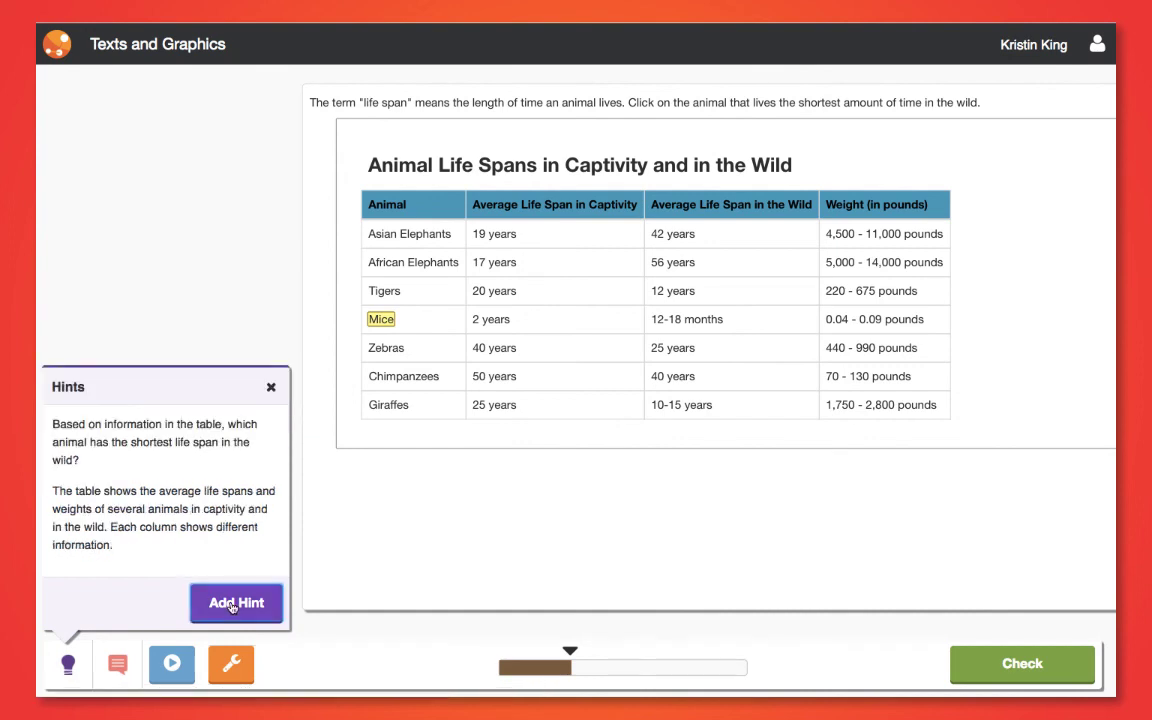
pyautogui.click(245, 605)
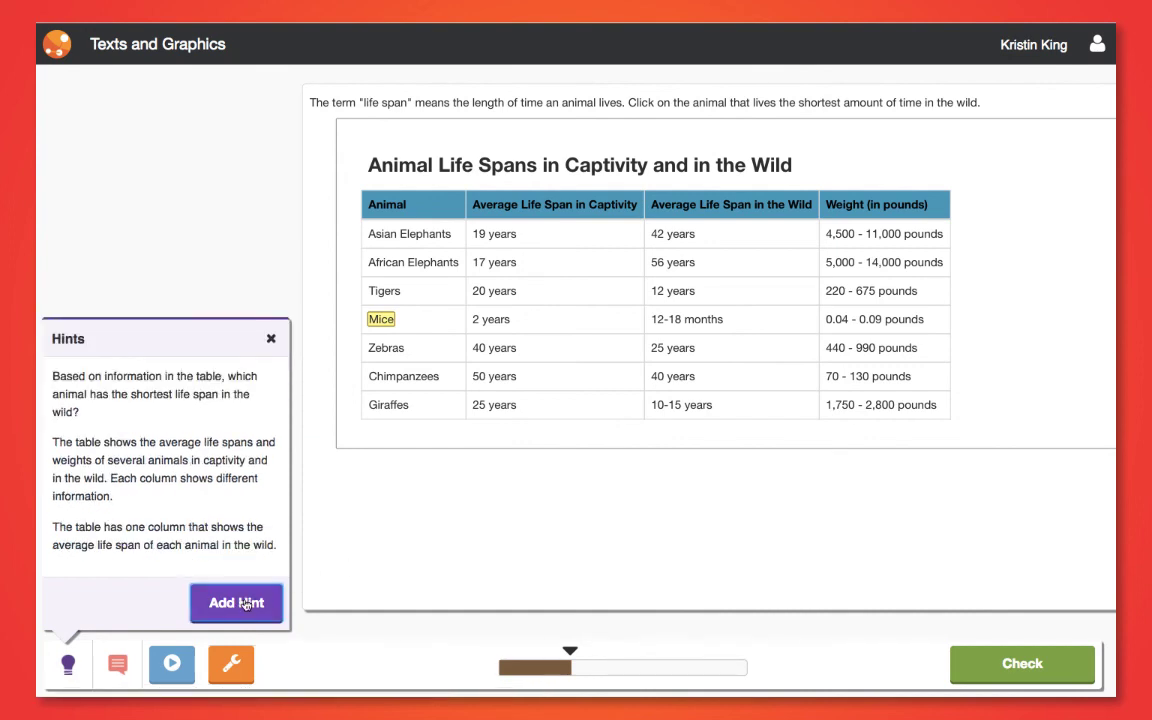
pyautogui.click(270, 339)
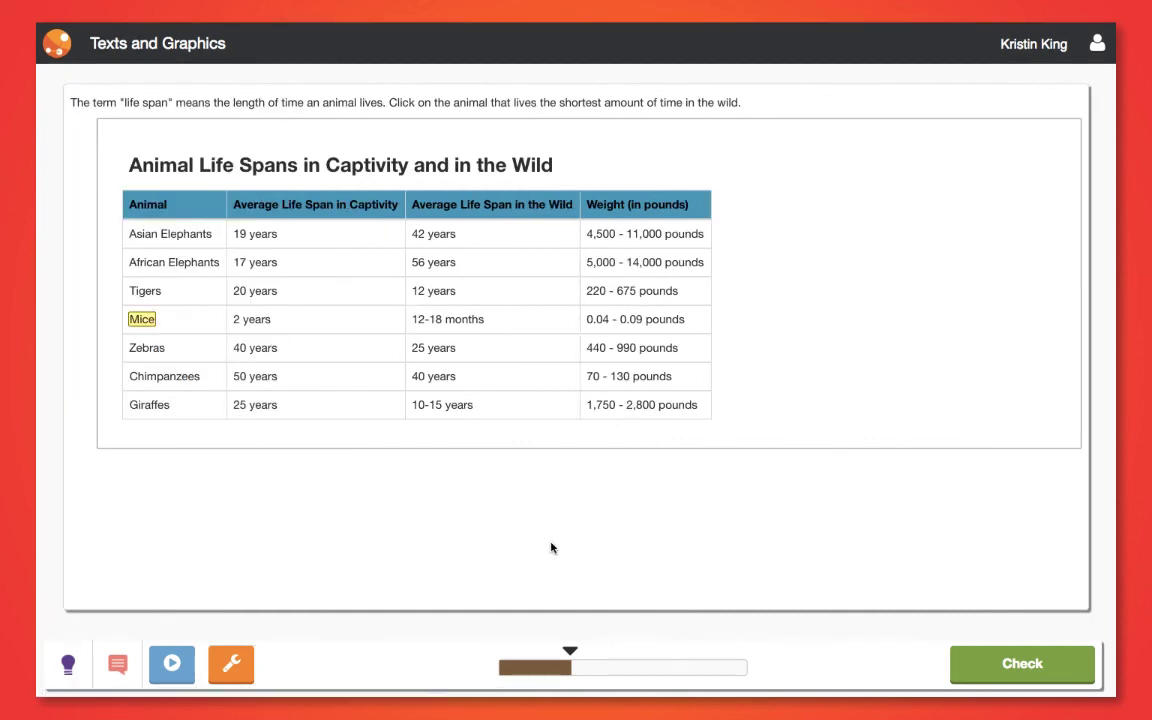
pyautogui.click(1010, 663)
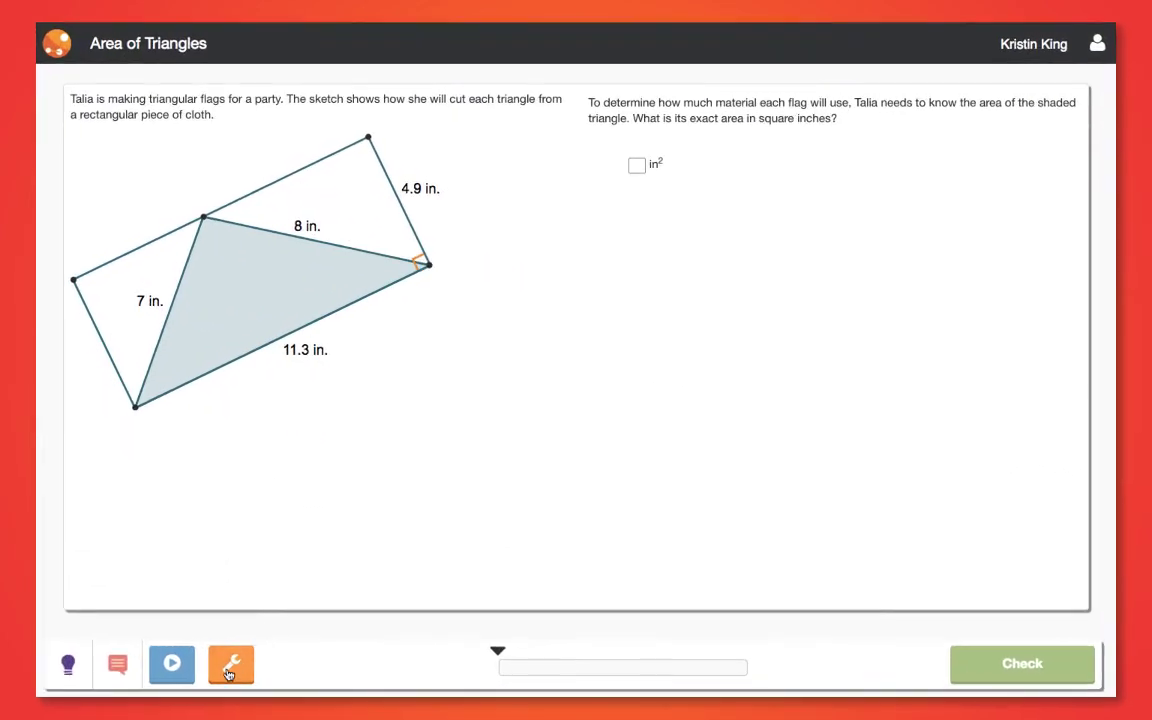
# Compute 11.3 · 7/2 in the calculator from the Tools menu
pyautogui.click(681, 516)
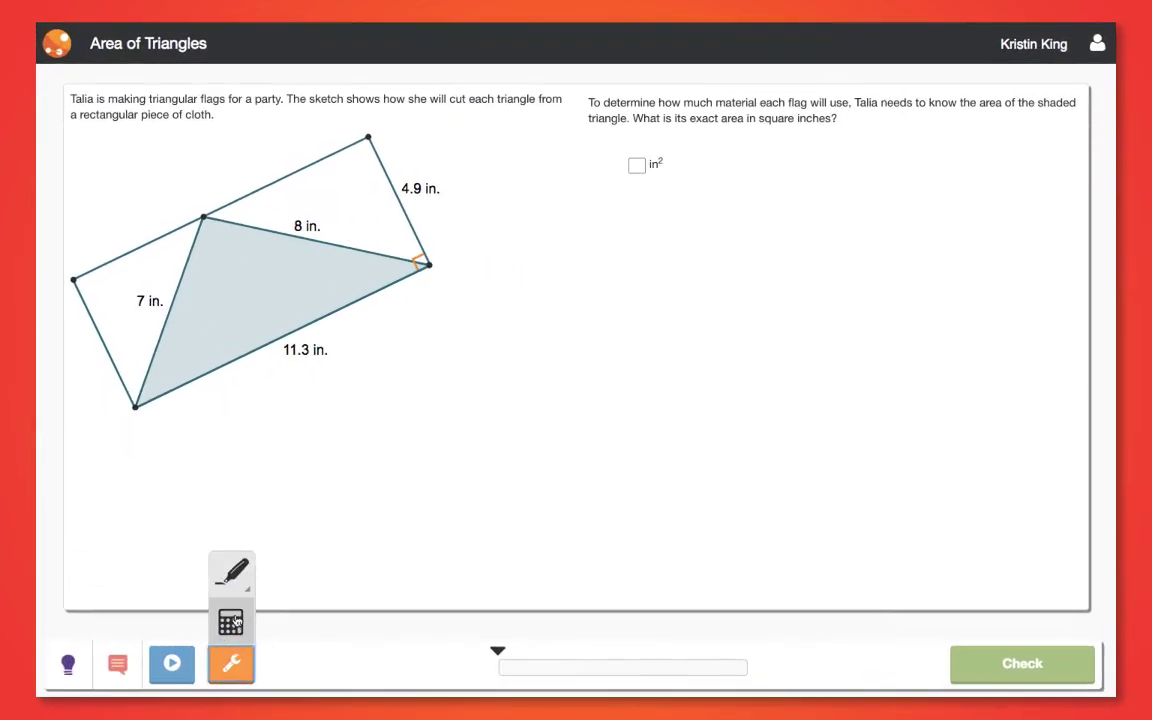
pyautogui.click(231, 622)
pyautogui.click(118, 526)
pyautogui.click(118, 526)
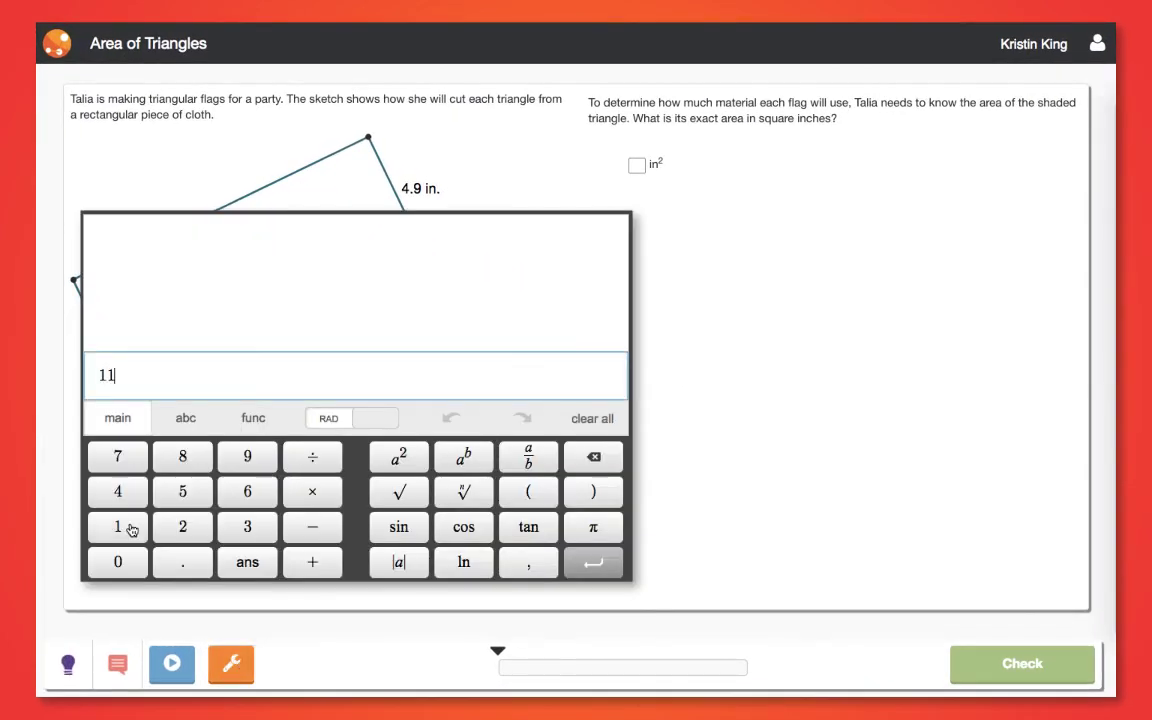
pyautogui.click(183, 562)
pyautogui.click(247, 526)
pyautogui.click(312, 491)
pyautogui.click(118, 456)
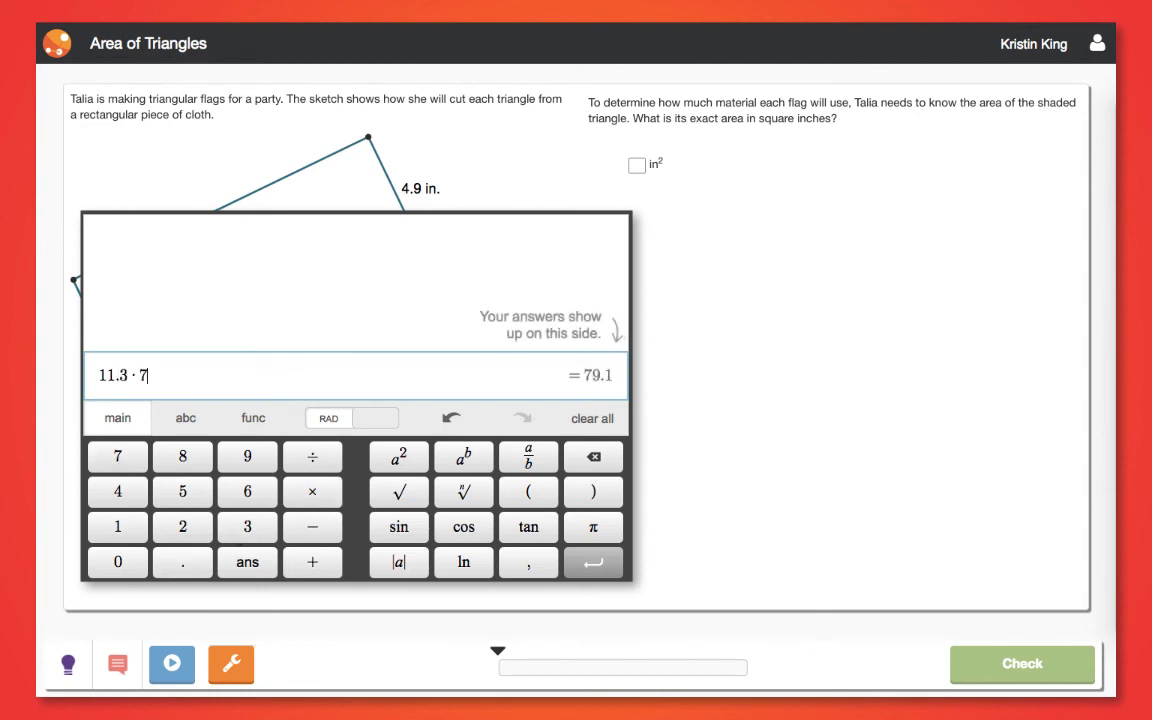
pyautogui.click(312, 456)
pyautogui.click(183, 526)
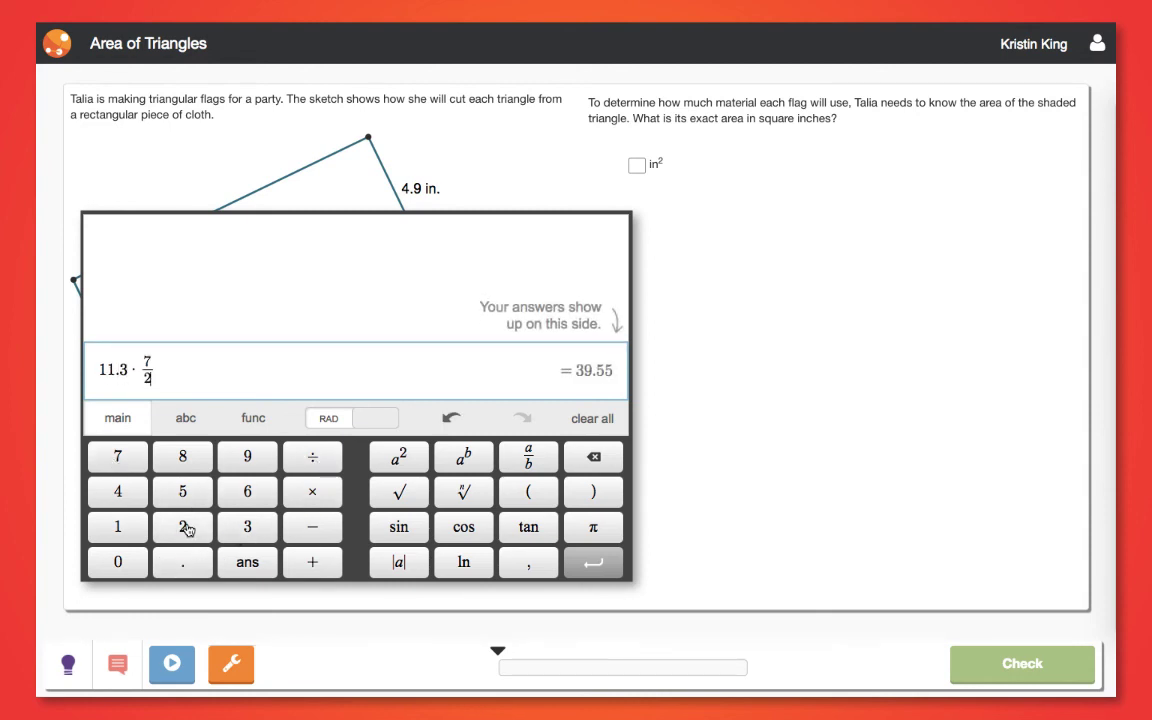
# Submit 39.55 as the flag triangle's area in square inches
pyautogui.click(637, 165)
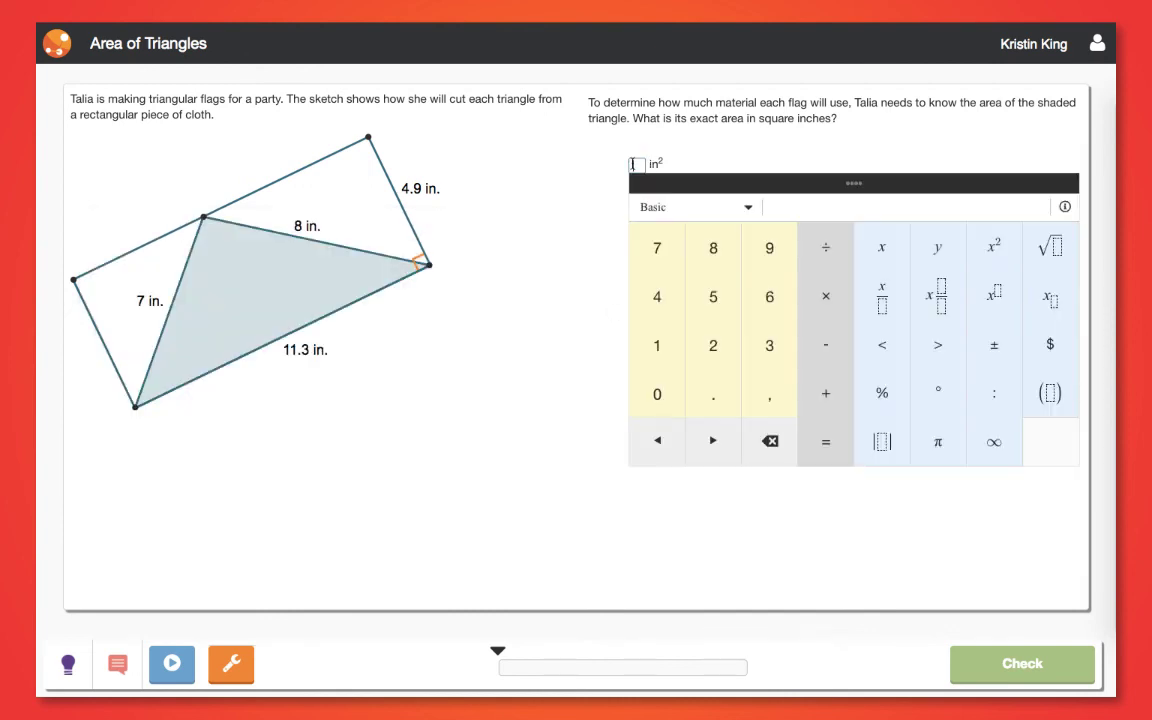
pyautogui.write('39.55')
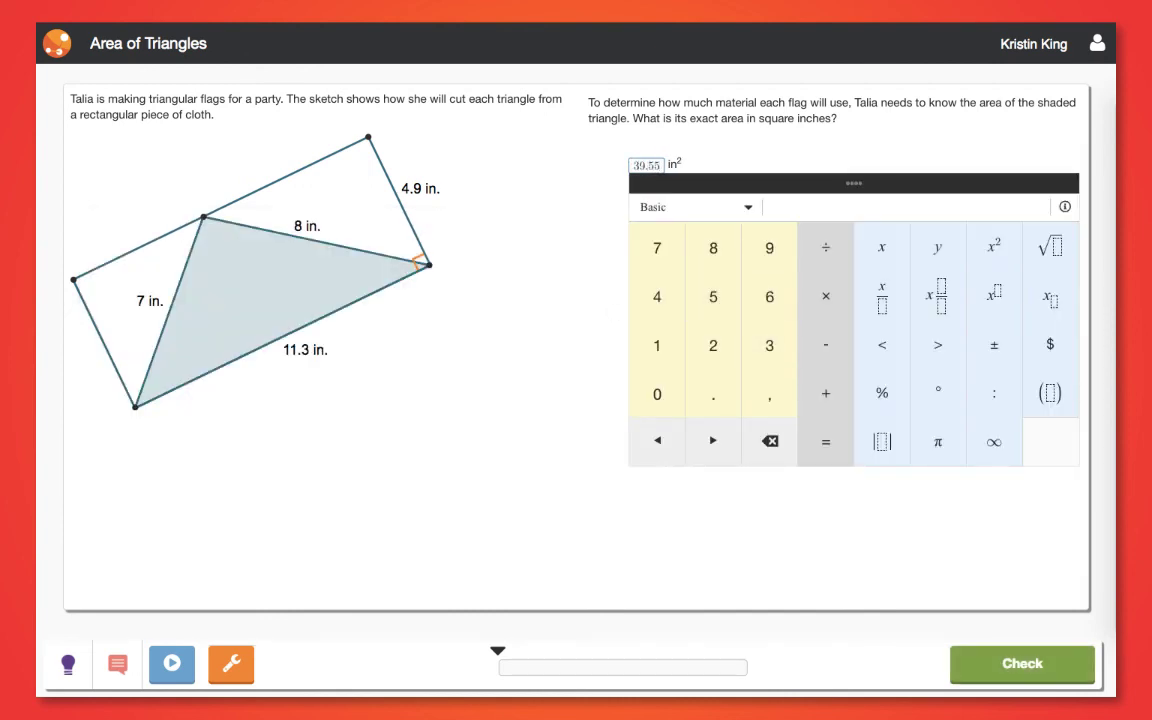
pyautogui.click(1025, 668)
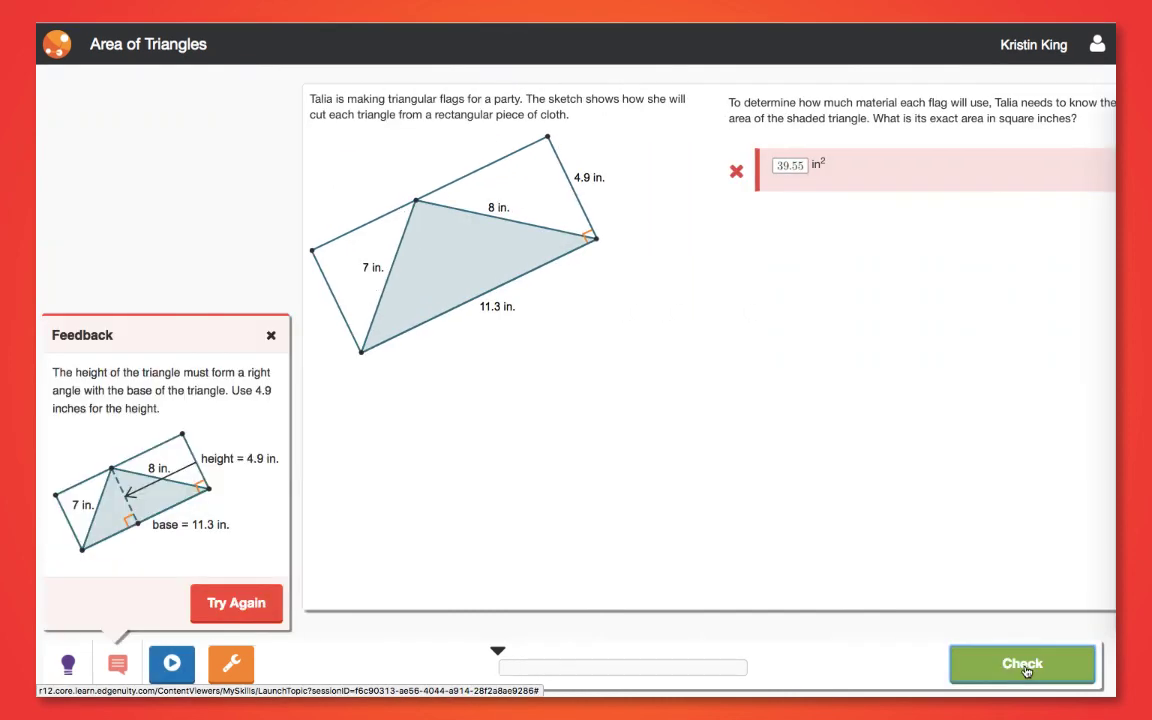